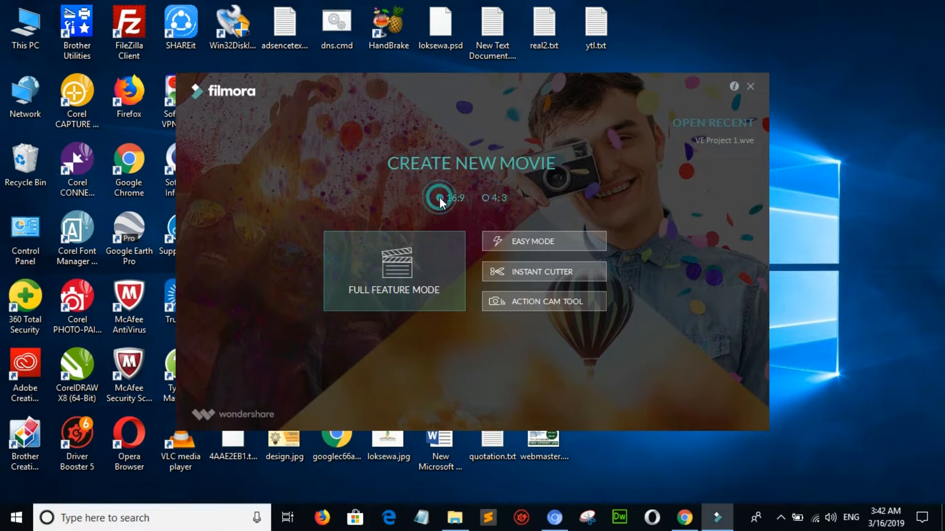
Import videoeditor.mp4 from the Desktop into a new 16:9 Full Feature Mode project and add it to the timeline
{"action": "left_click", "coordinate": [402, 266]}
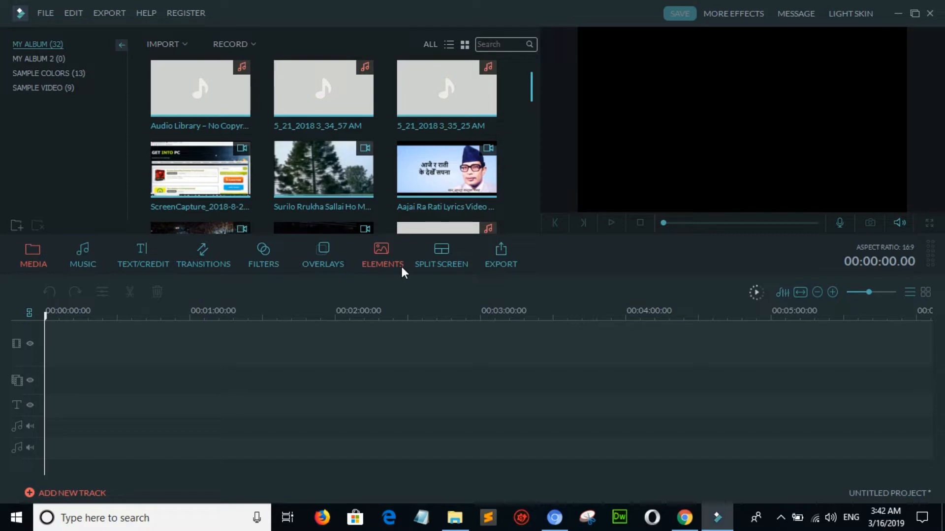
{"action": "left_click", "coordinate": [167, 45]}
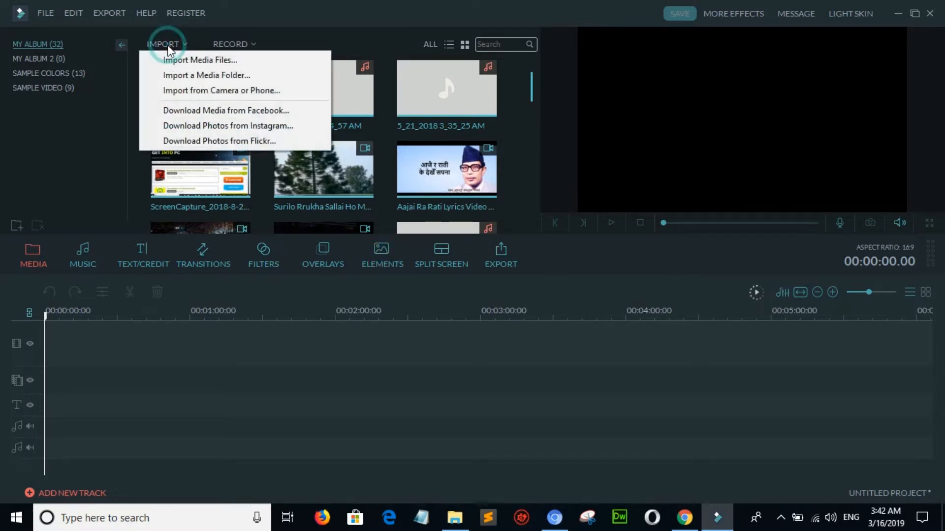
{"action": "left_click", "coordinate": [186, 63]}
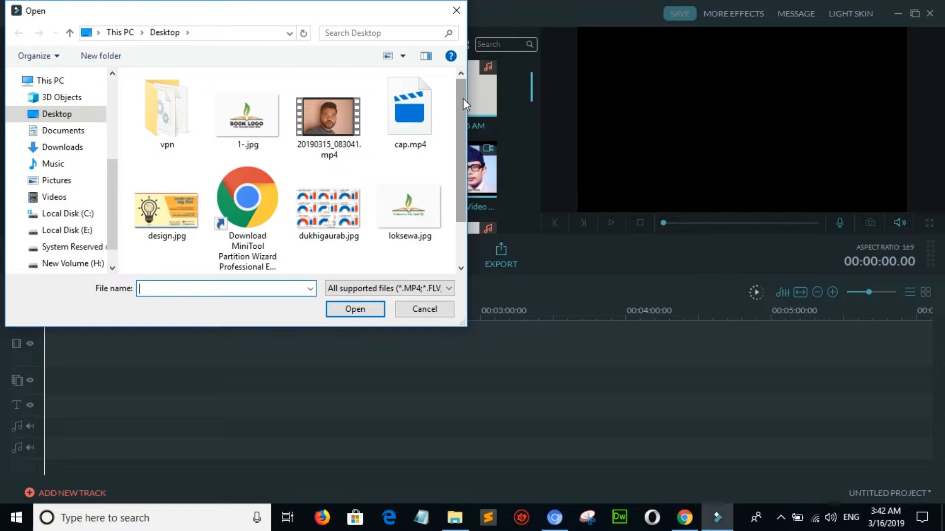
{"action": "scroll", "coordinate": [462, 98], "scroll_direction": "down", "scroll_amount": 2}
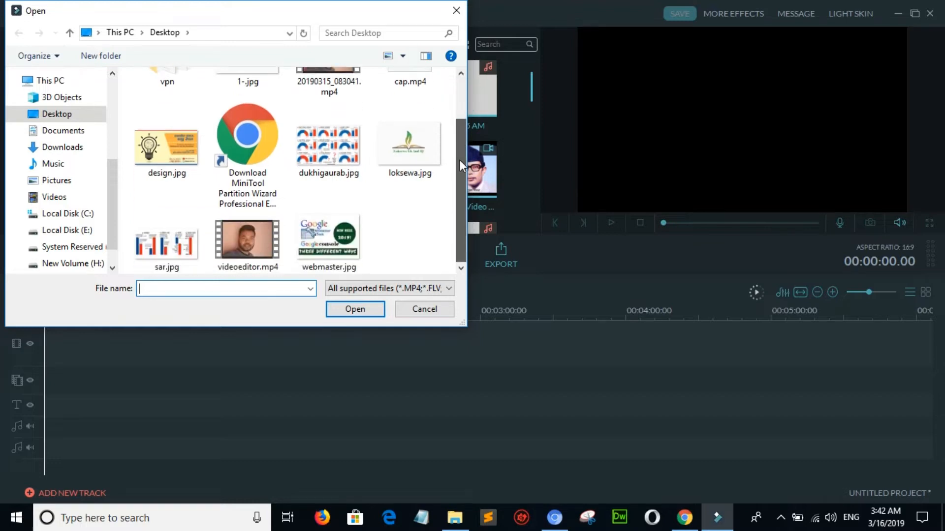
{"action": "left_click", "coordinate": [251, 234]}
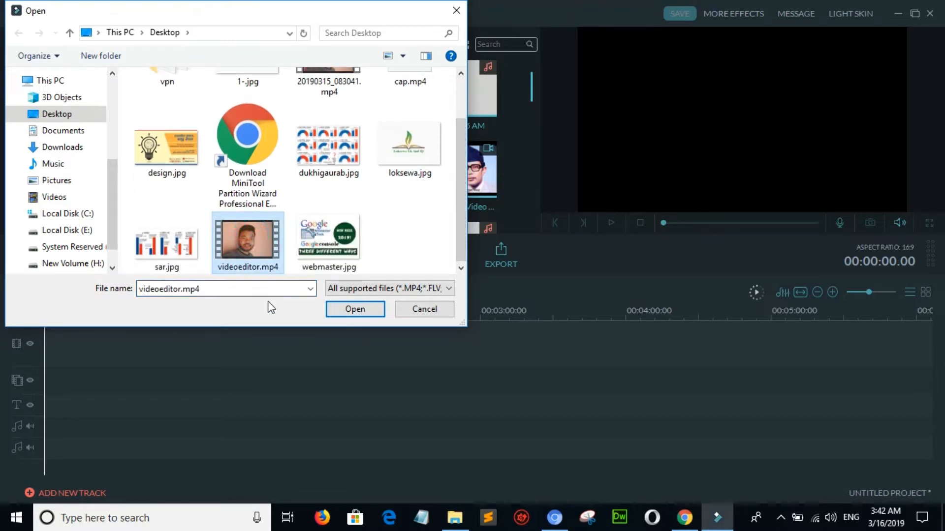
{"action": "left_click", "coordinate": [356, 310]}
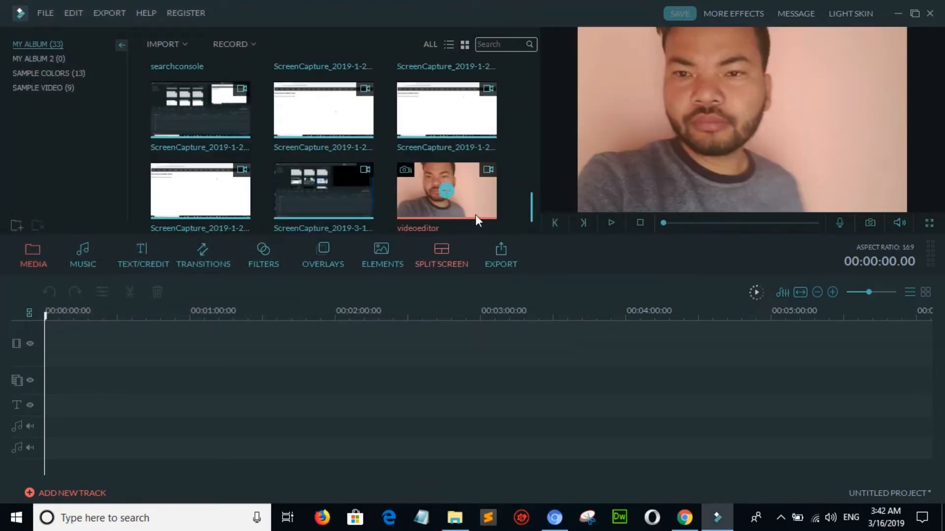
{"action": "left_click", "coordinate": [447, 193]}
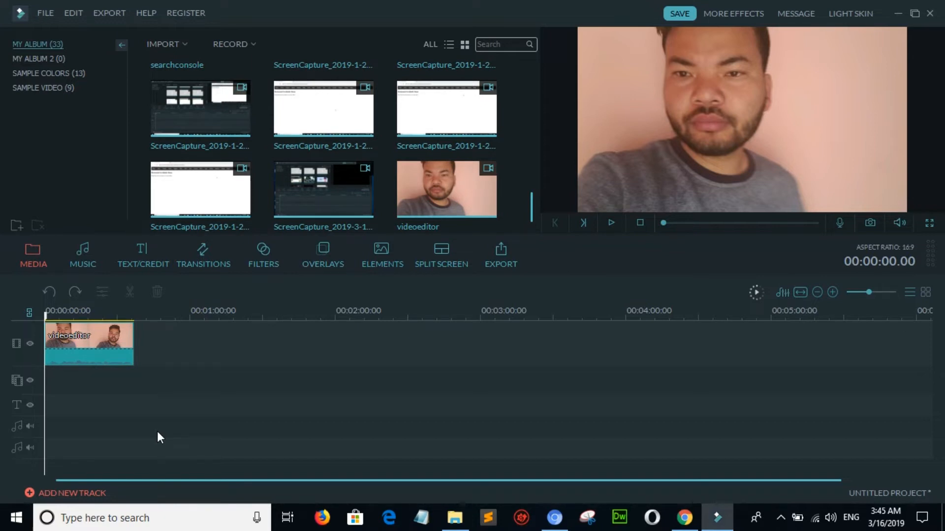
Detach the audio from the videoeditor clip and remove its background noise at Mid strength
{"action": "right_click", "coordinate": [110, 348]}
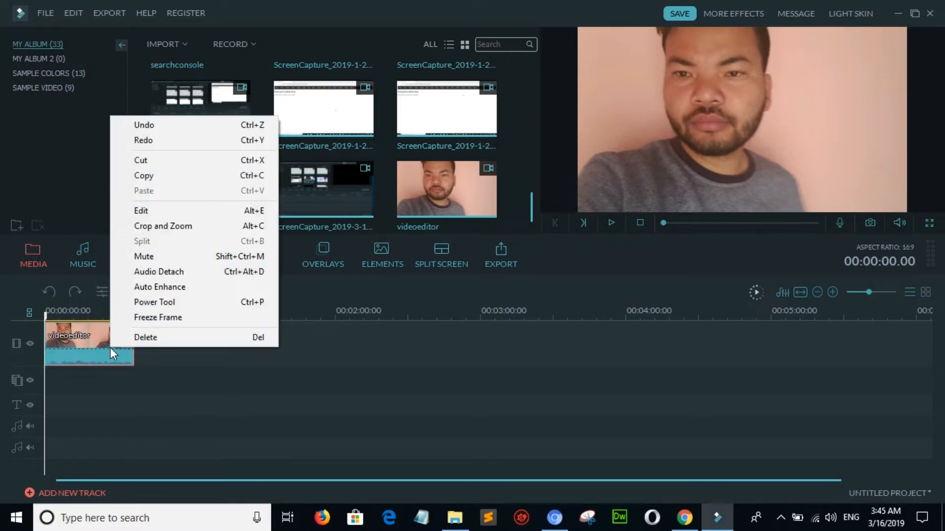
{"action": "left_click", "coordinate": [178, 275]}
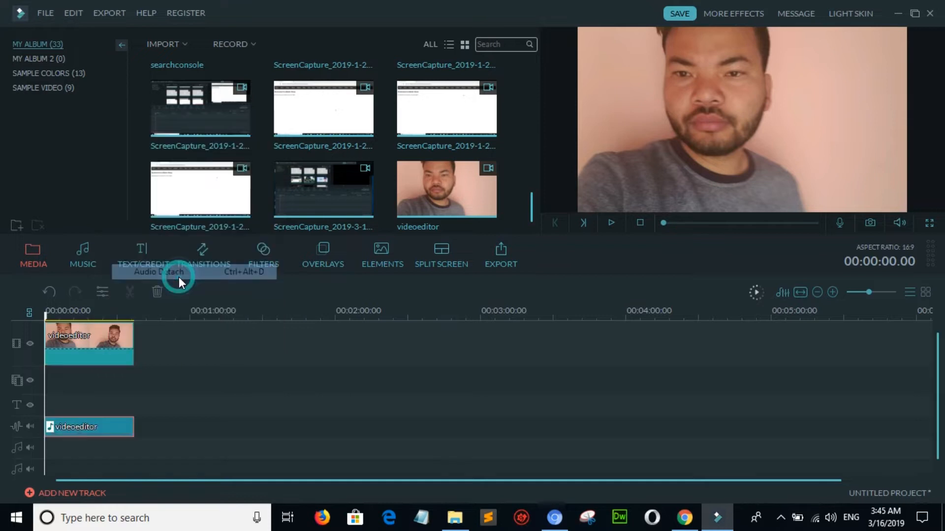
{"action": "left_click", "coordinate": [103, 291]}
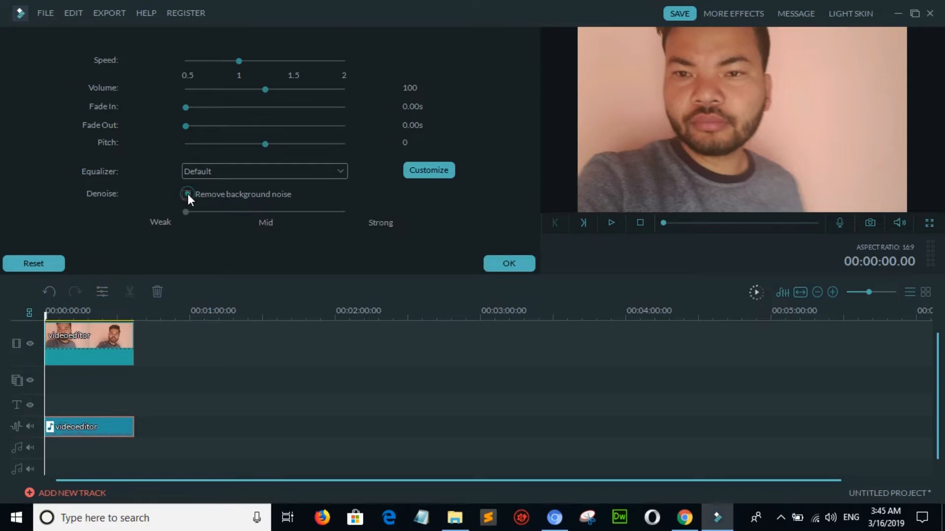
{"action": "left_click", "coordinate": [188, 194]}
{"action": "left_click", "coordinate": [266, 211]}
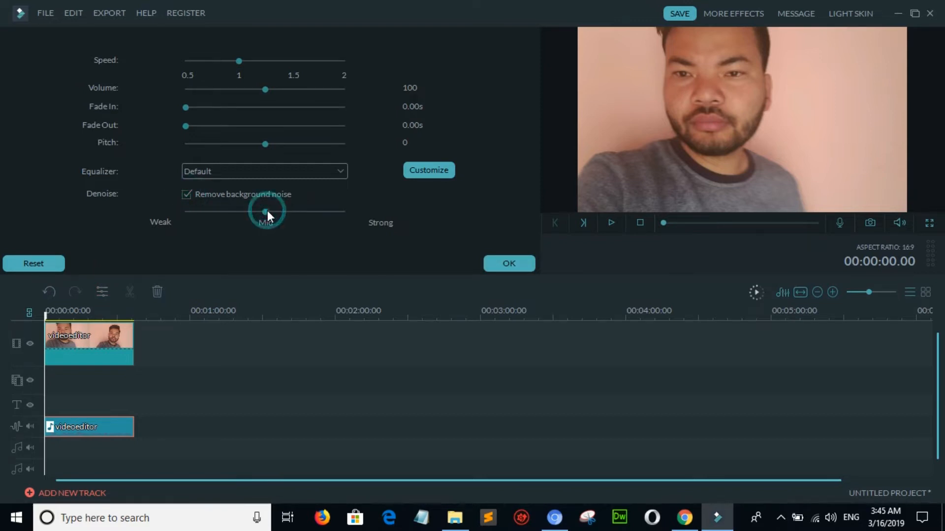
{"action": "left_click", "coordinate": [509, 264]}
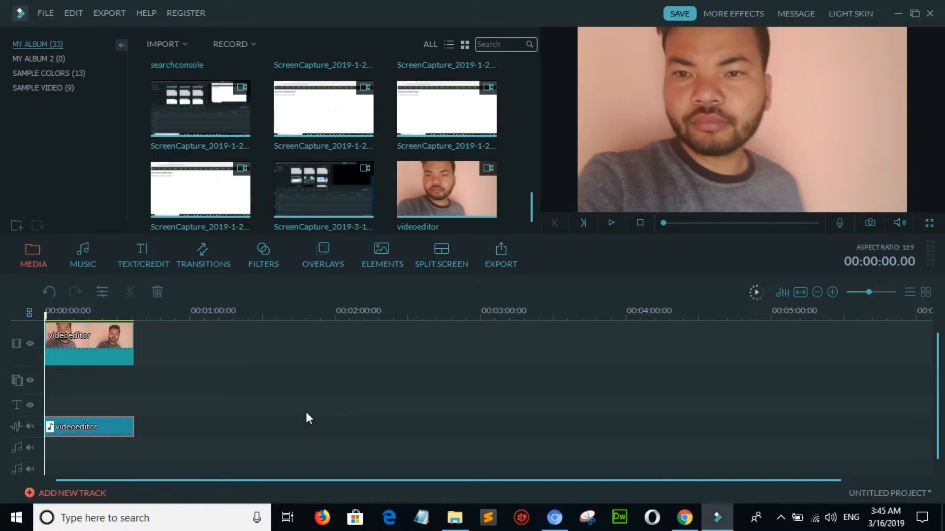
Undo the background noise removal and the audio detachment, and deselect the clip
{"action": "key", "text": "ctrl+z"}
{"action": "key", "text": "ctrl+z"}
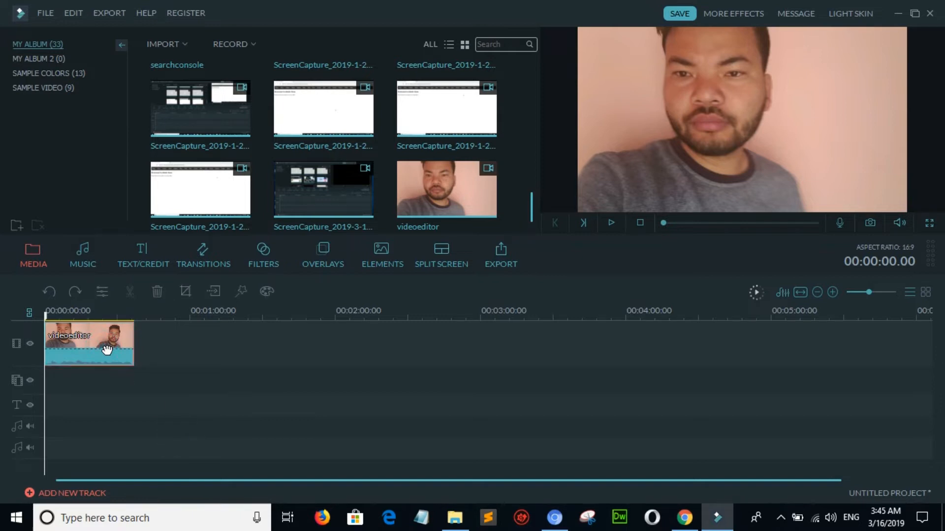
{"action": "left_click", "coordinate": [250, 373]}
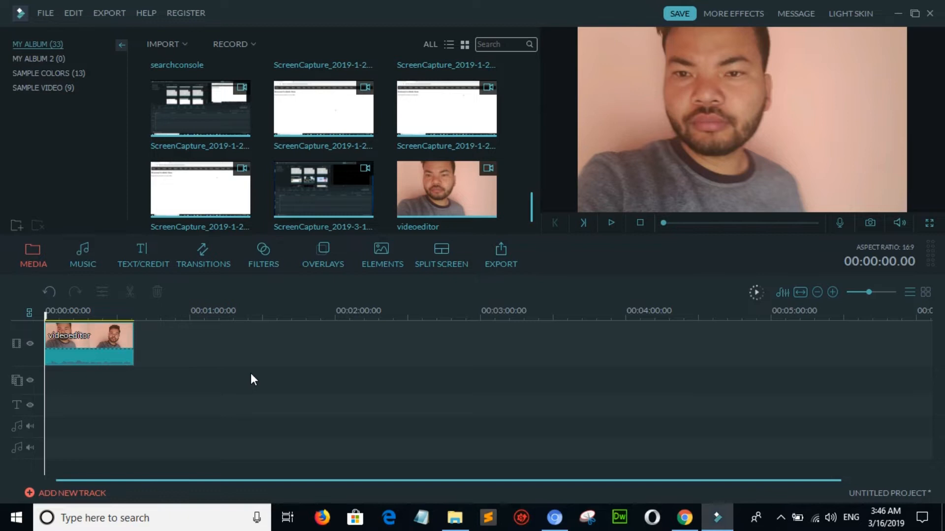
Try playback speeds of 2.00X and 3.00X on the videoeditor clip and restore it to 1.00X
{"action": "left_click", "coordinate": [114, 352]}
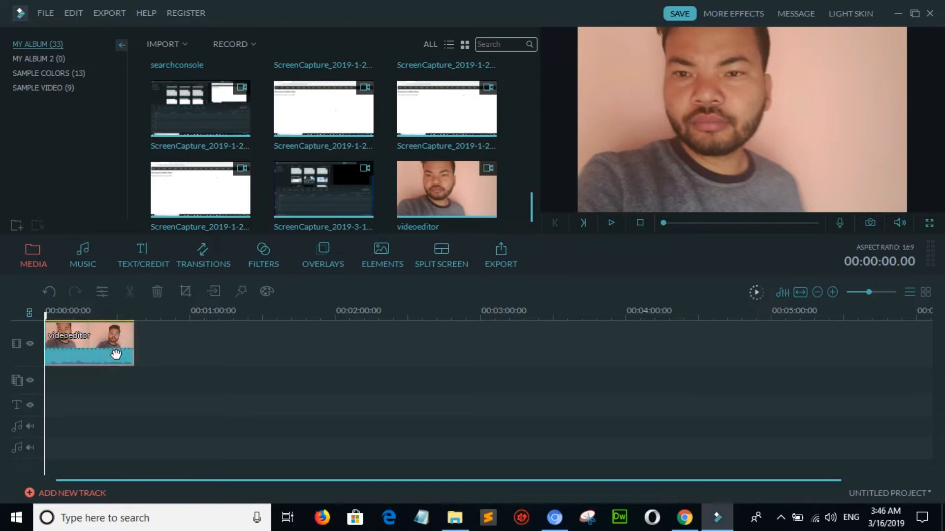
{"action": "left_click", "coordinate": [103, 292]}
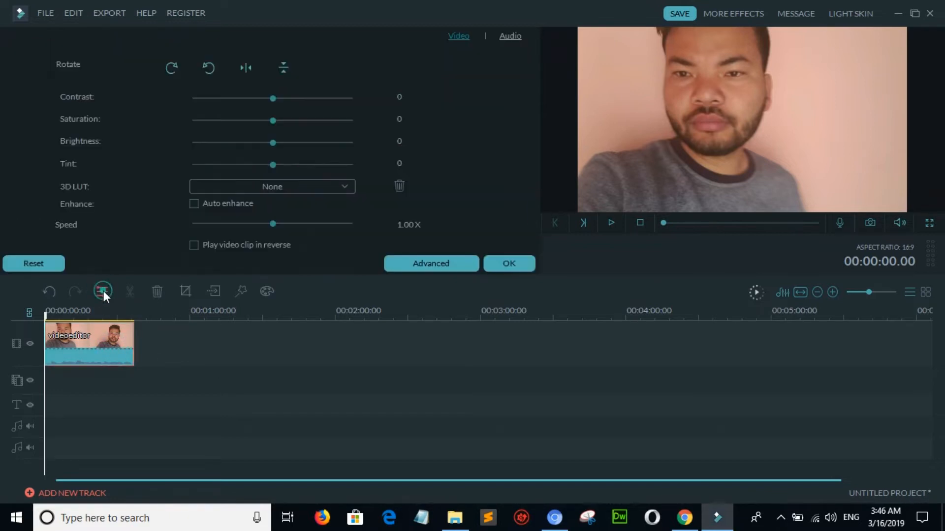
{"action": "left_click", "coordinate": [296, 223]}
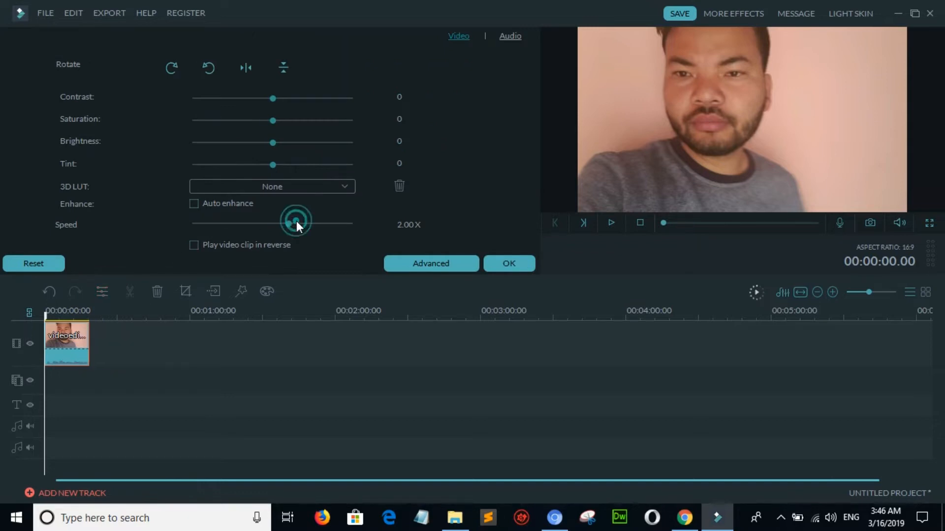
{"action": "left_click", "coordinate": [311, 224]}
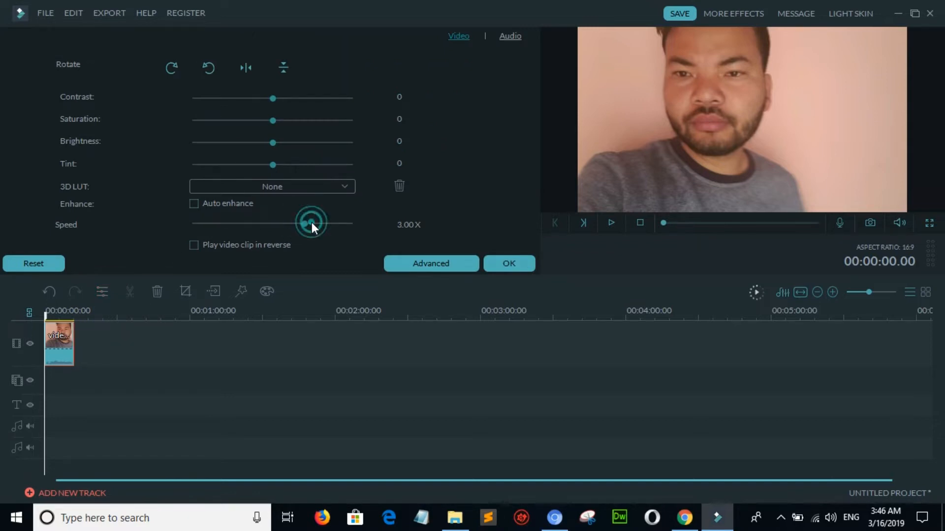
{"action": "left_click", "coordinate": [271, 223]}
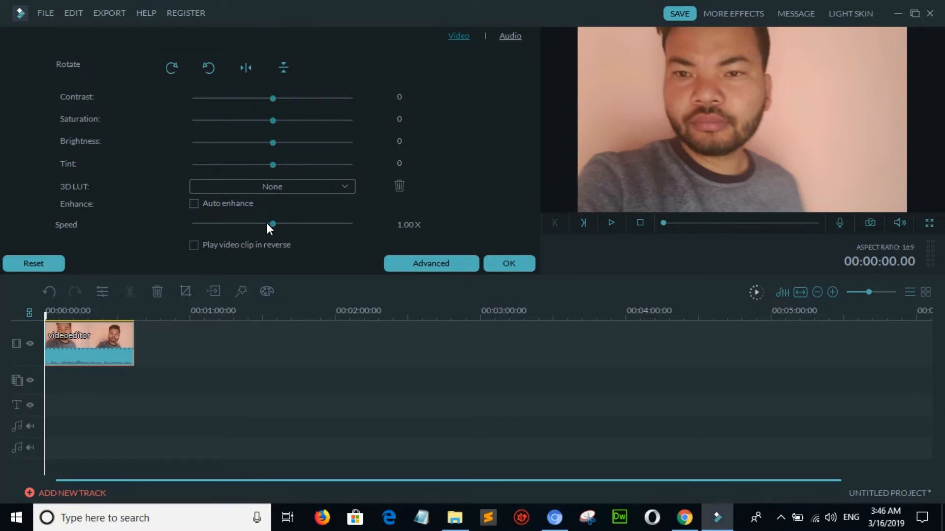
Try reverse playback on the videoeditor clip, turn it back off and close the clip settings
{"action": "left_click", "coordinate": [195, 245]}
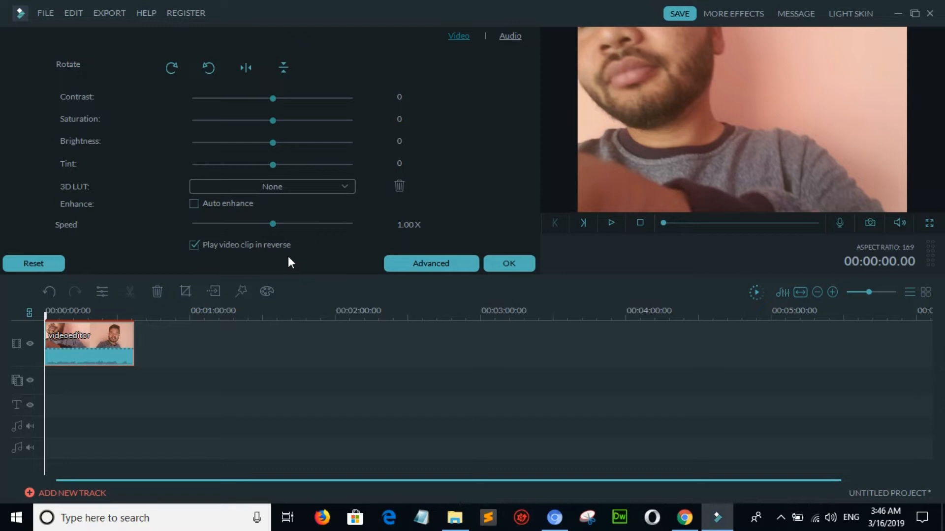
{"action": "left_click", "coordinate": [194, 245]}
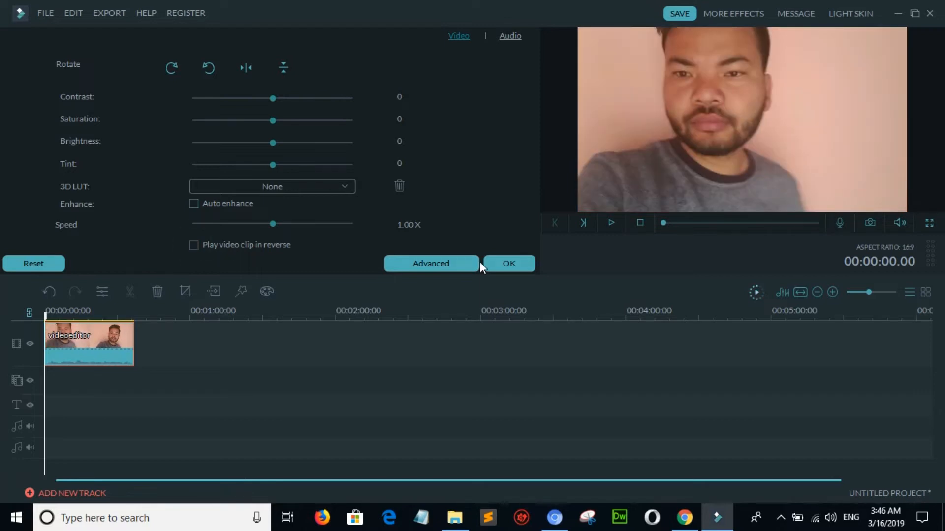
{"action": "left_click", "coordinate": [500, 266]}
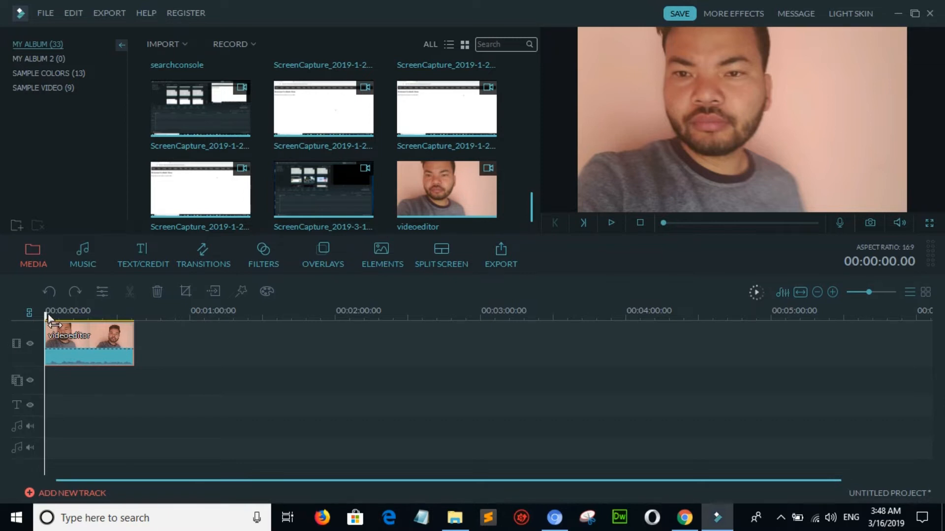
Split the videoeditor clip at 00:00:14.07 and again at 00:00:17.03
{"action": "left_click_drag", "start_coordinate": [46, 312], "coordinate": [80, 315]}
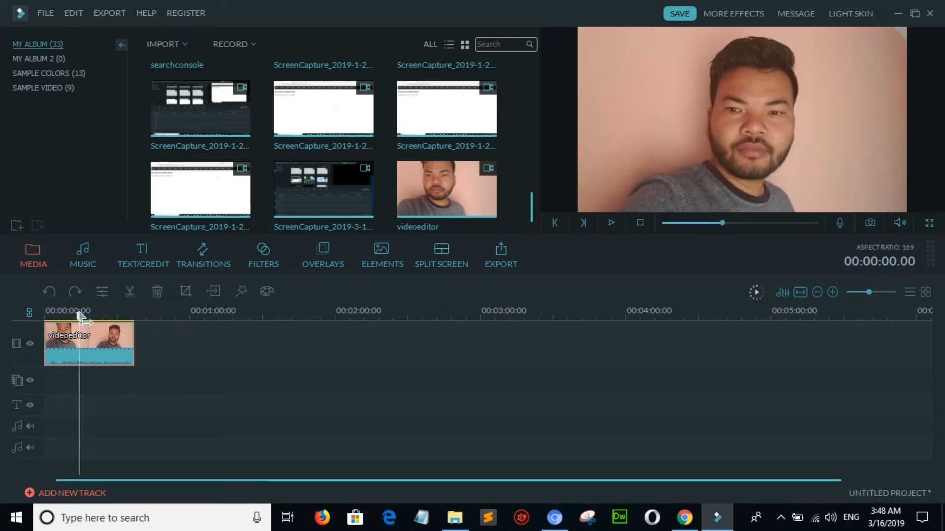
{"action": "right_click", "coordinate": [112, 343]}
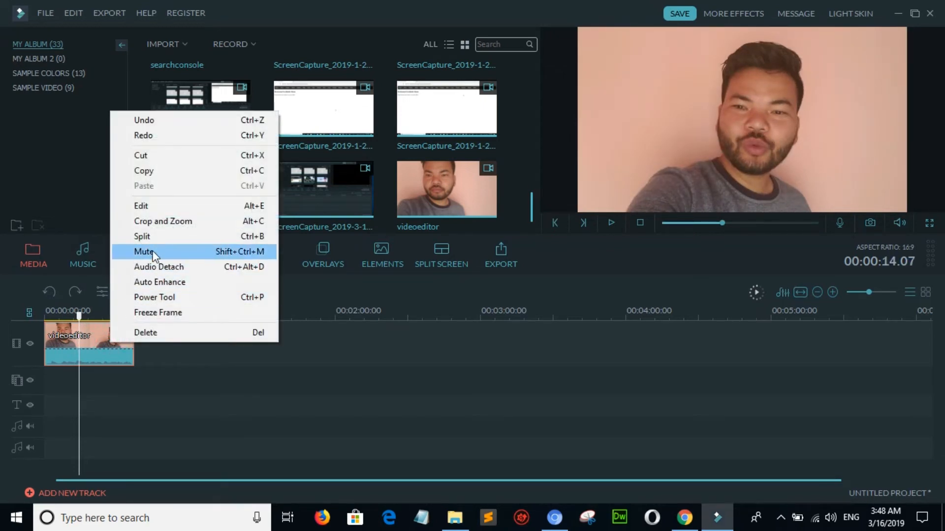
{"action": "left_click", "coordinate": [154, 241]}
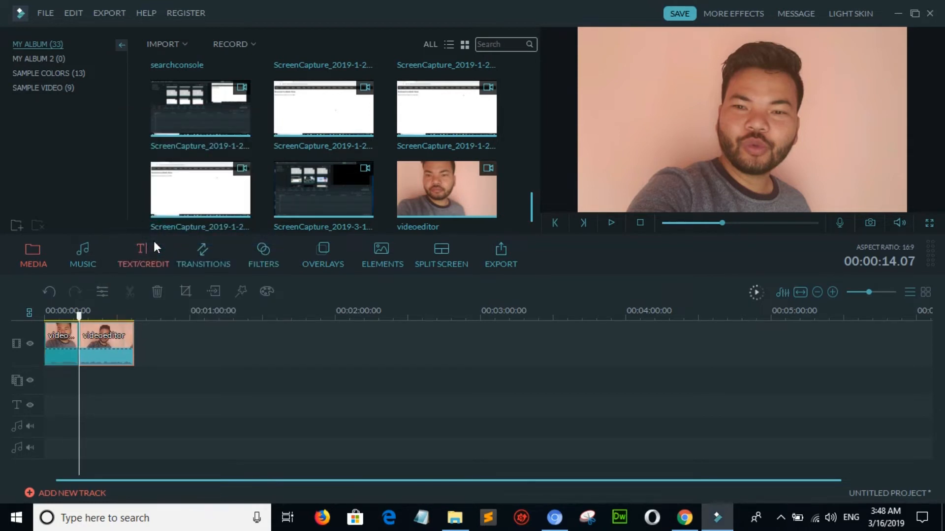
{"action": "left_click_drag", "start_coordinate": [79, 316], "coordinate": [86, 316]}
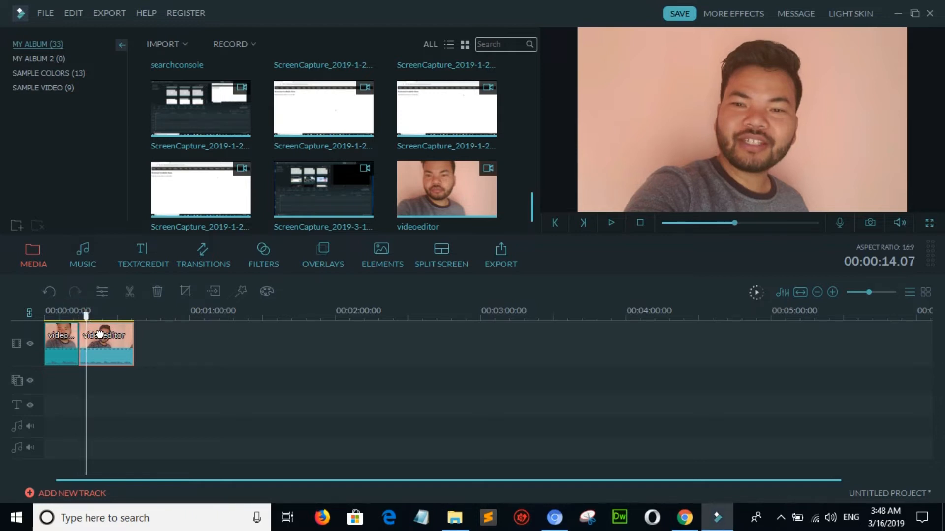
{"action": "left_click", "coordinate": [130, 291]}
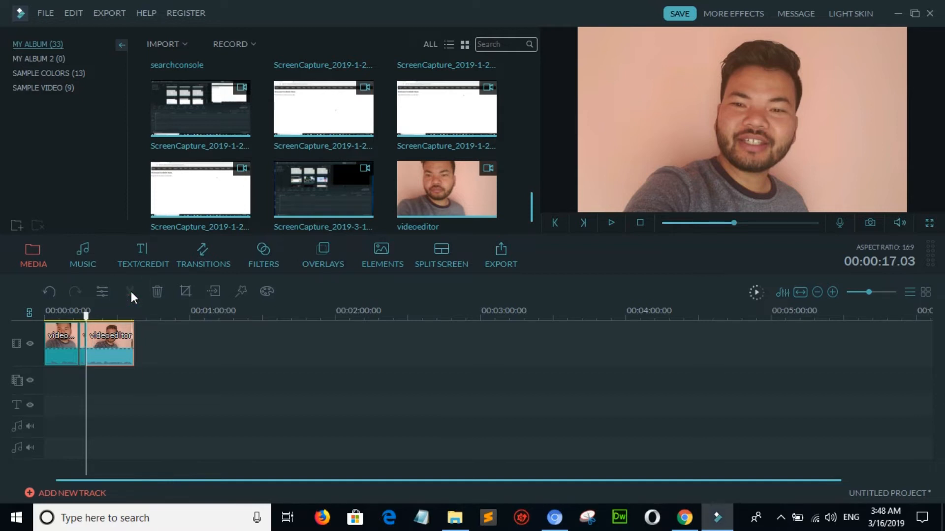
Delete the short segment between the two cuts, and undo the deletion and both splits
{"action": "left_click", "coordinate": [79, 344]}
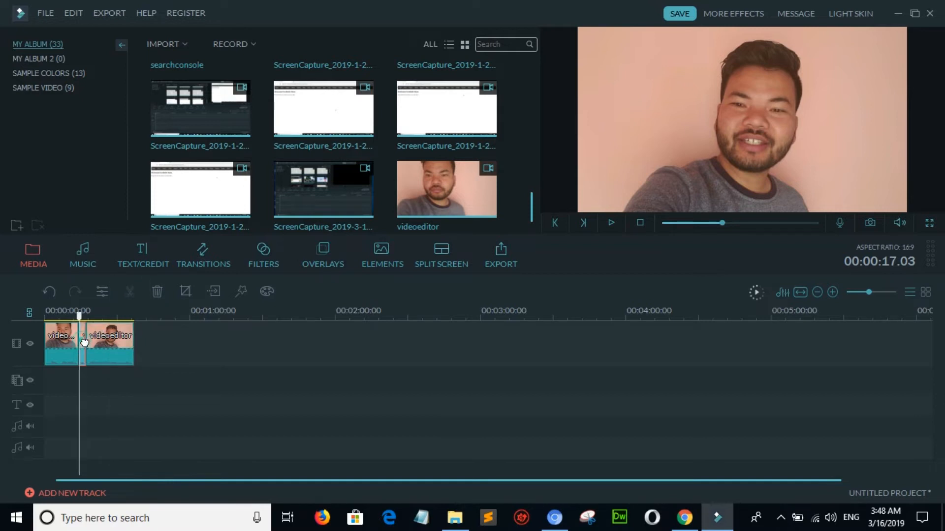
{"action": "left_click", "coordinate": [155, 291]}
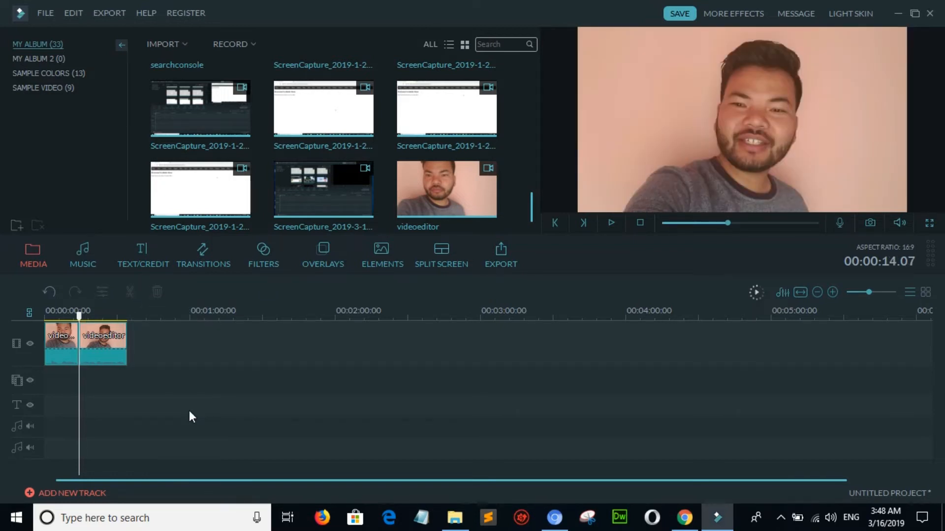
{"action": "key", "text": "ctrl+z"}
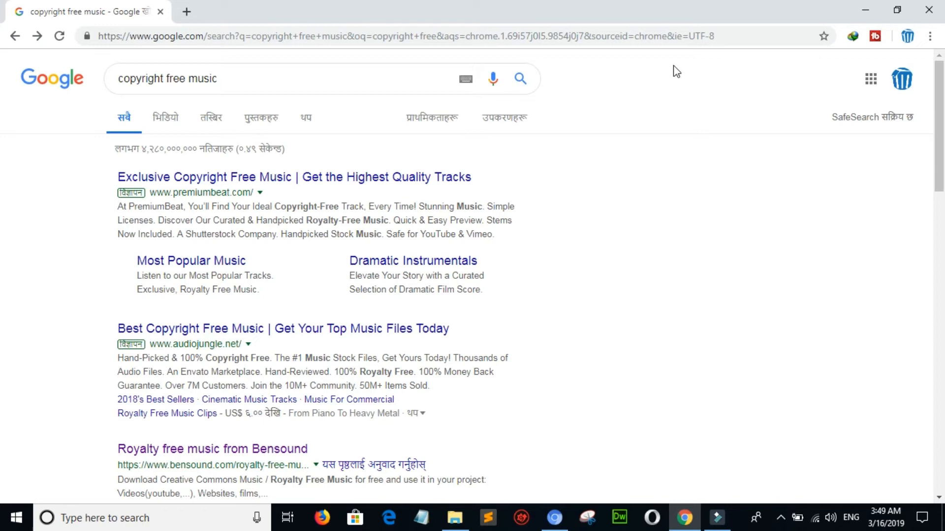
Open Bensound's royalty-free music page from the Google results in Chrome, view it and return to Filmora
{"action": "scroll", "coordinate": [328, 310], "scroll_direction": "down", "scroll_amount": 2}
{"action": "left_click", "coordinate": [192, 378]}
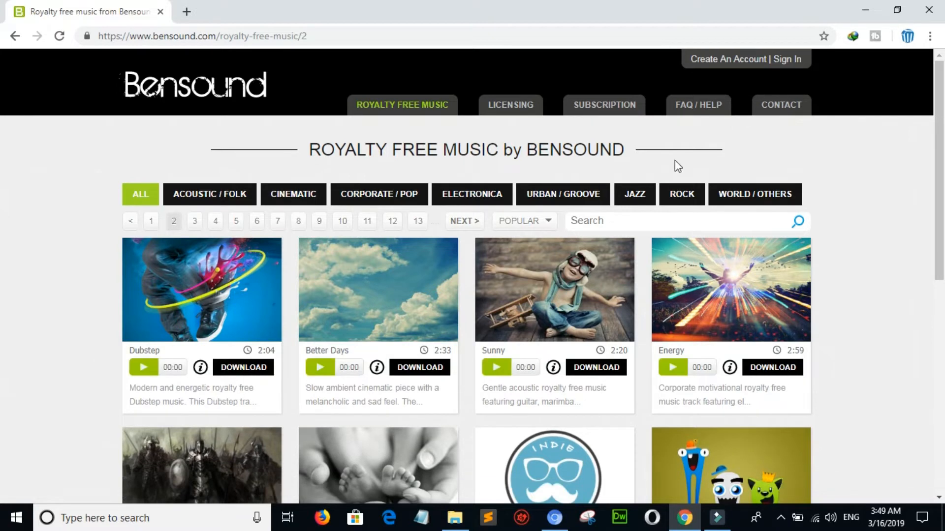
{"action": "left_click", "coordinate": [871, 17]}
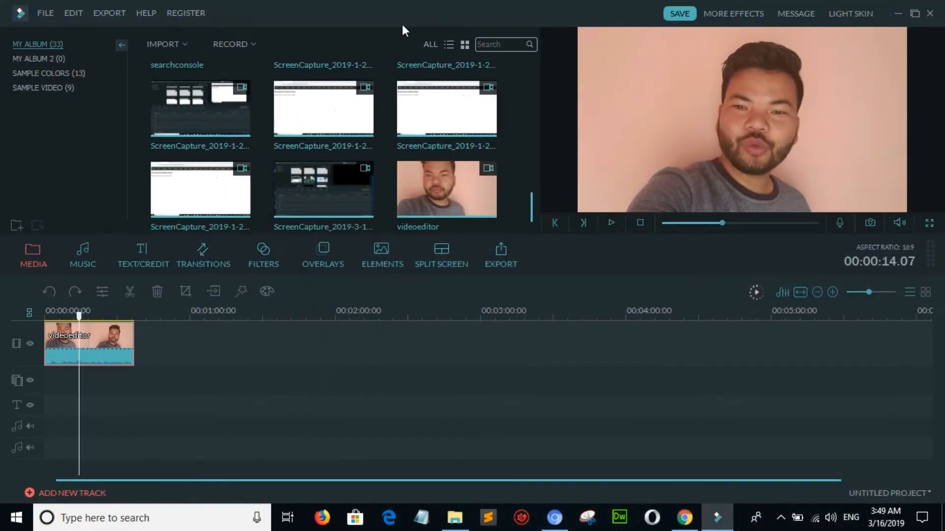
Add the Audio Library – No Copyright Music track to the first audio track and align it with the timeline's start
{"action": "scroll", "coordinate": [208, 96], "scroll_direction": "up", "scroll_amount": 6}
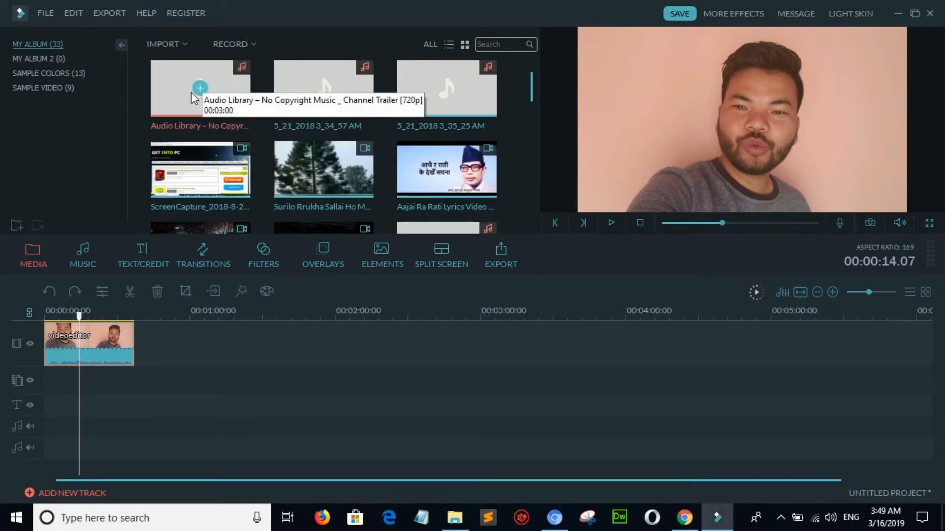
{"action": "left_click", "coordinate": [199, 93]}
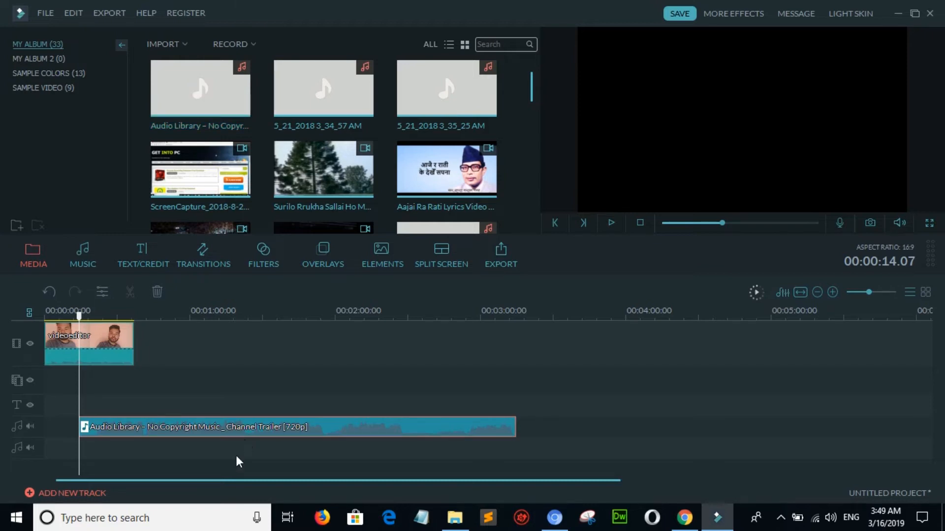
{"action": "left_click_drag", "start_coordinate": [199, 425], "coordinate": [142, 425]}
{"action": "left_click", "coordinate": [178, 427]}
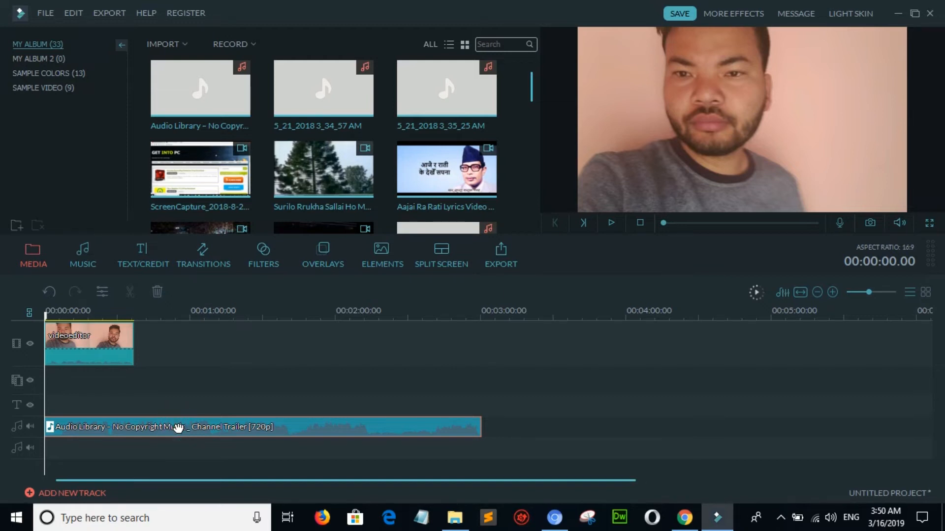
Split the Audio Library music clip at 00:00:35.17, near the end of the videoeditor clip
{"action": "left_click_drag", "start_coordinate": [45, 313], "coordinate": [131, 331]}
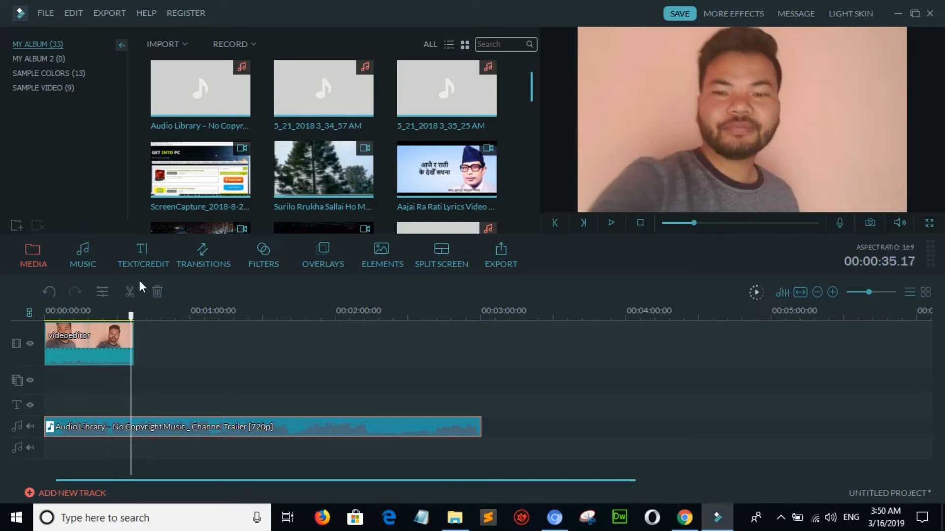
{"action": "left_click", "coordinate": [160, 427]}
{"action": "left_click", "coordinate": [132, 290]}
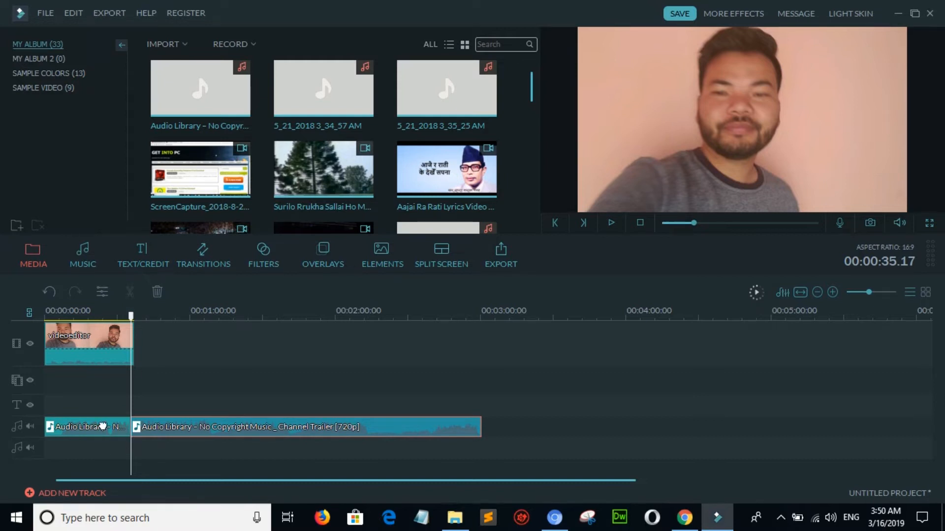
Delete the first segment of the split music and move the remaining segment to the timeline's start
{"action": "left_click", "coordinate": [102, 426]}
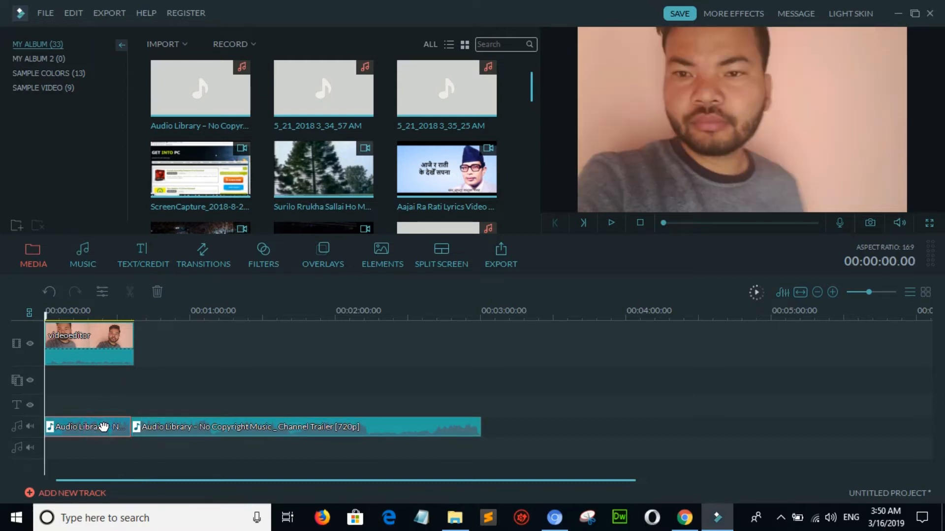
{"action": "left_click", "coordinate": [156, 291]}
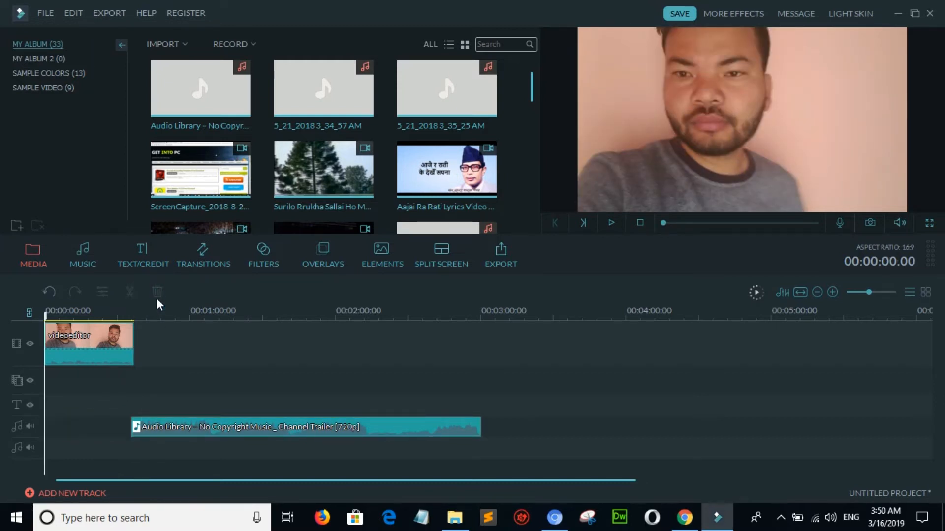
{"action": "left_click_drag", "start_coordinate": [214, 433], "coordinate": [118, 427]}
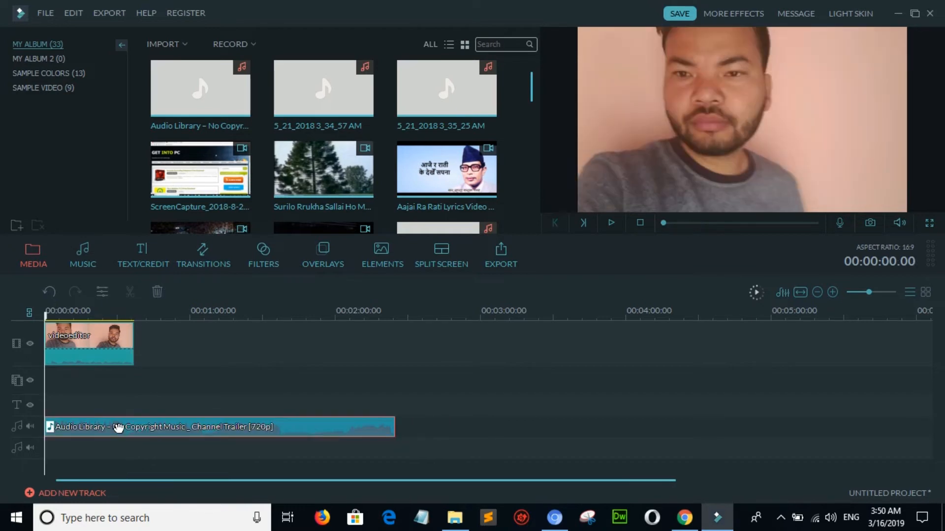
Try to copy the music clip and paste it at its end, at 00:02:24.20
{"action": "left_click_drag", "start_coordinate": [44, 313], "coordinate": [396, 369]}
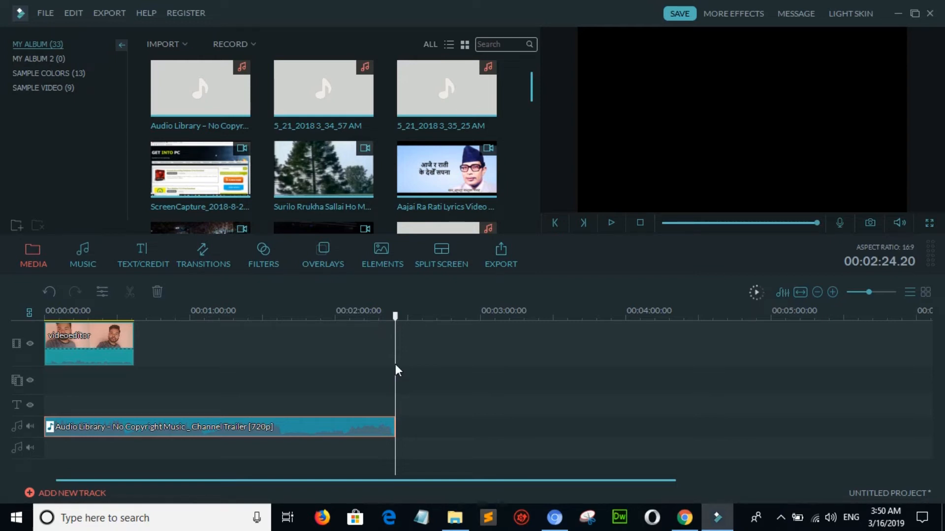
{"action": "right_click", "coordinate": [281, 430]}
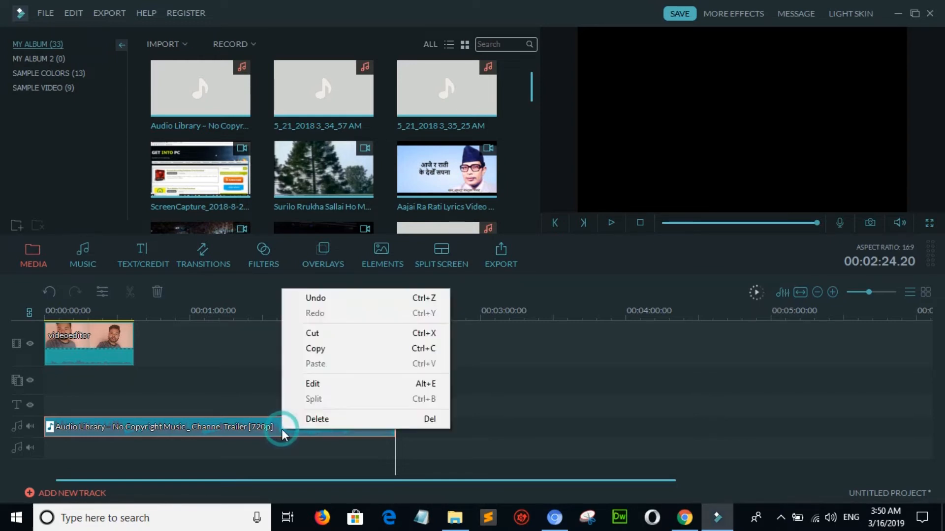
{"action": "left_click", "coordinate": [338, 350]}
{"action": "right_click", "coordinate": [422, 424]}
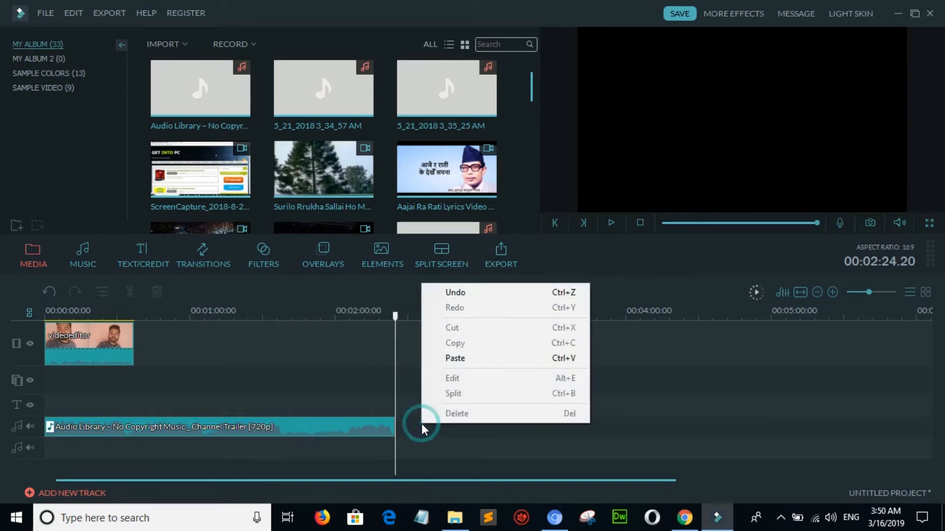
{"action": "left_click", "coordinate": [464, 363]}
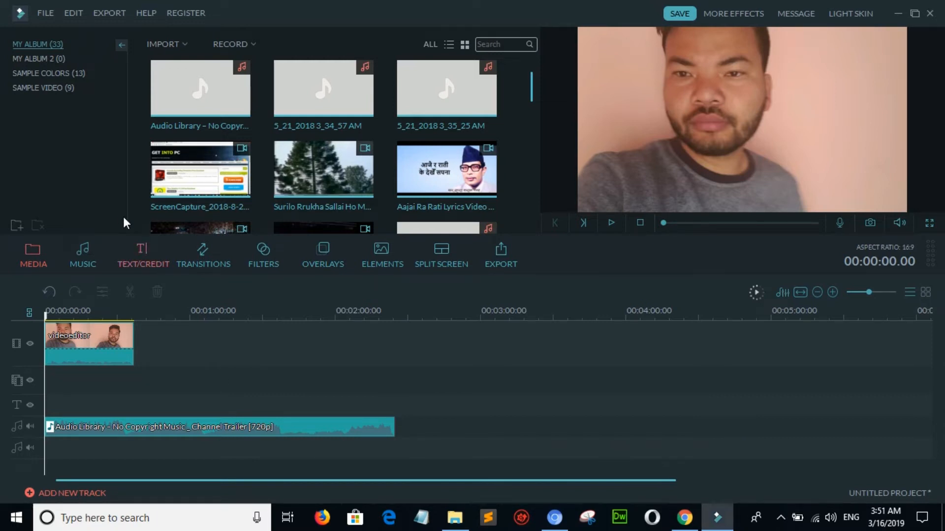
Add the Opener 7 template from the opener text presets at the start of the timeline
{"action": "left_click", "coordinate": [143, 250]}
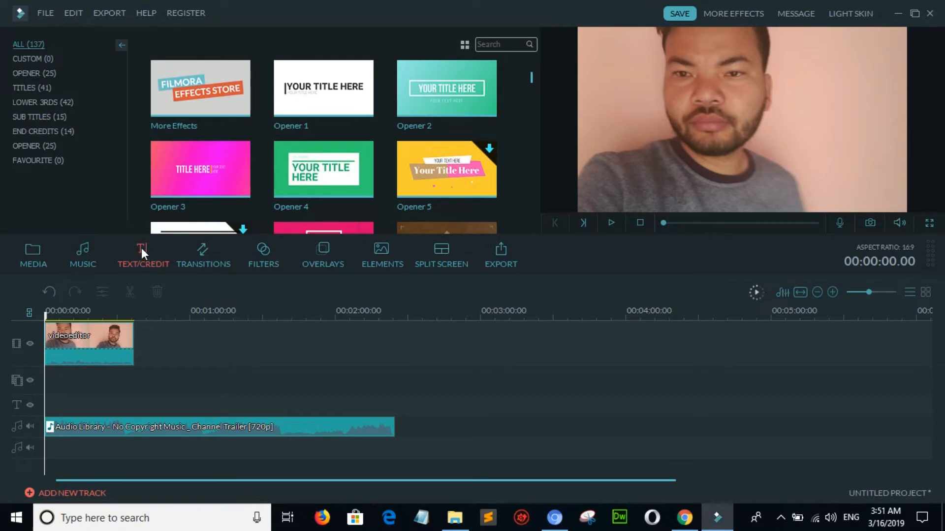
{"action": "left_click", "coordinate": [46, 76]}
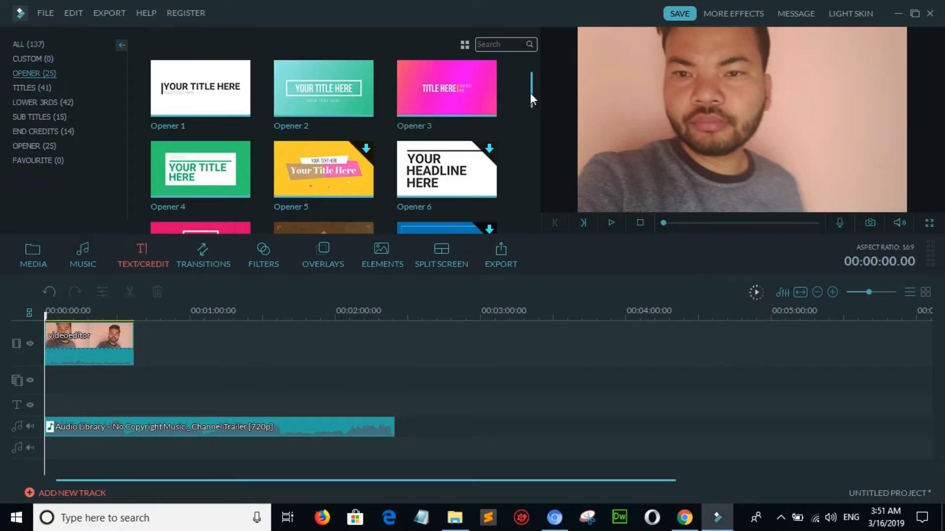
{"action": "left_click_drag", "start_coordinate": [530, 93], "coordinate": [531, 107]}
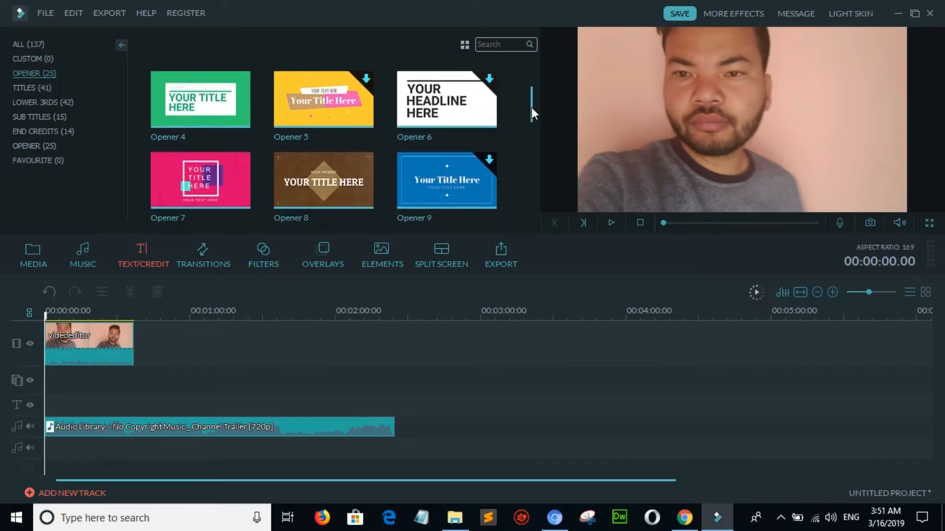
{"action": "mouse_move", "coordinate": [204, 178]}
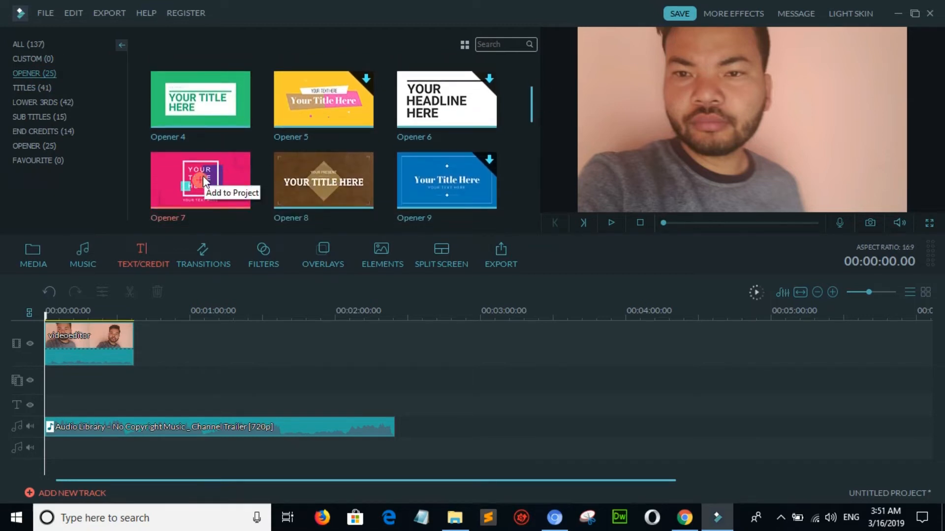
{"action": "left_click", "coordinate": [203, 175]}
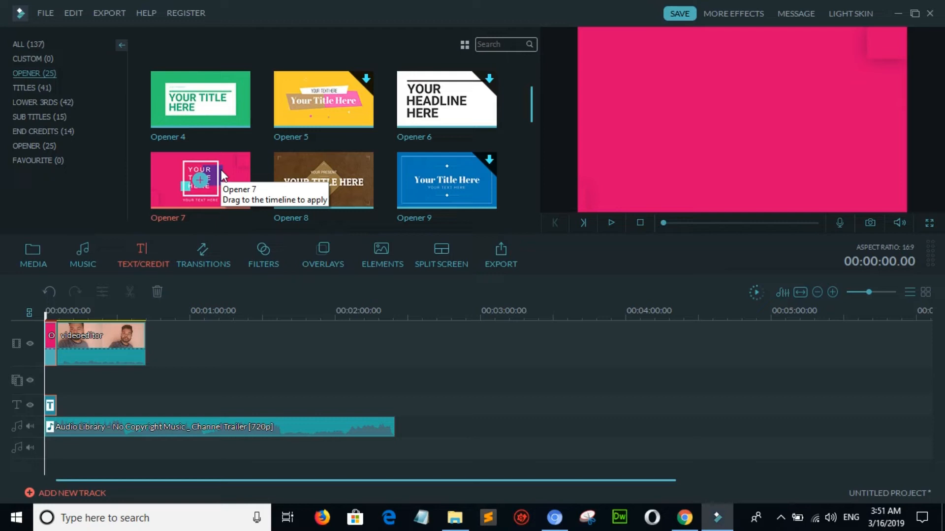
Play the opener in the preview and pause it at 00:00:02.11
{"action": "left_click", "coordinate": [611, 224]}
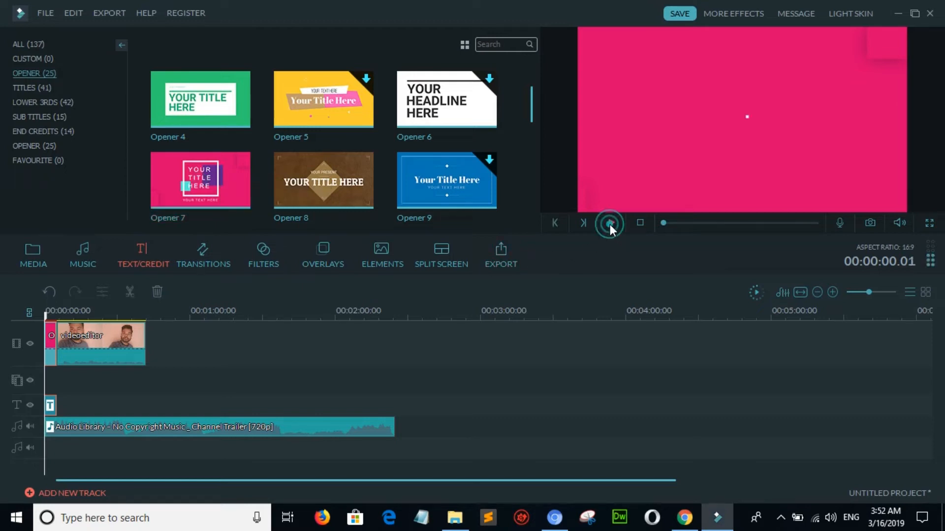
{"action": "left_click", "coordinate": [610, 224]}
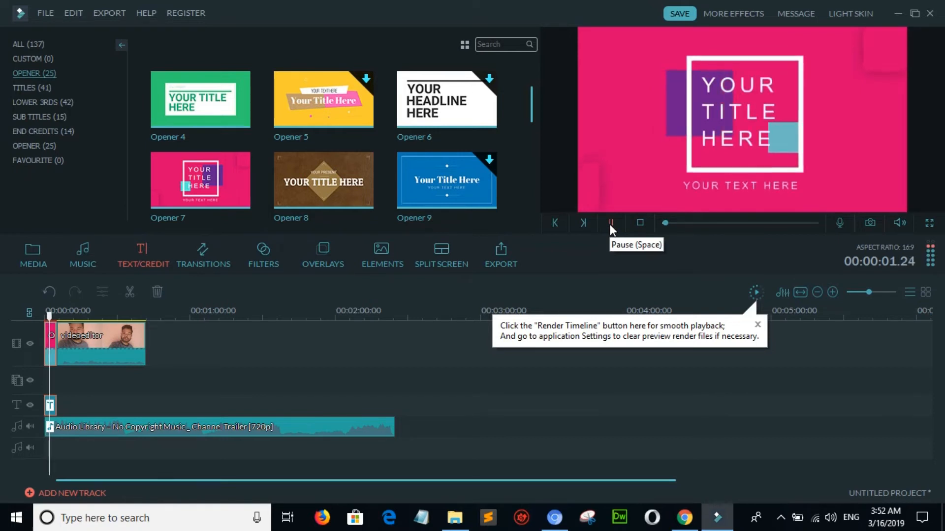
{"action": "left_click", "coordinate": [610, 224]}
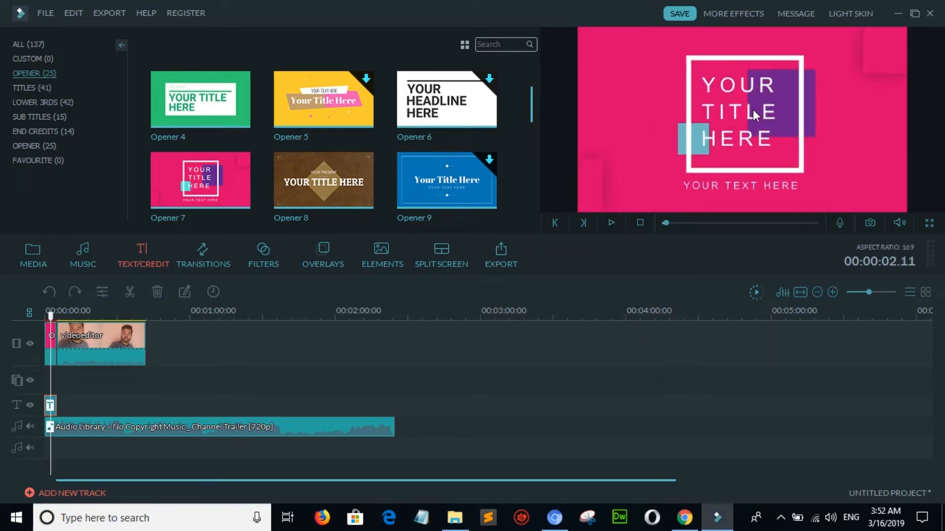
Open the opener's title for editing and replace its first line, "YOUR", with "my"
{"action": "double_click", "coordinate": [743, 84]}
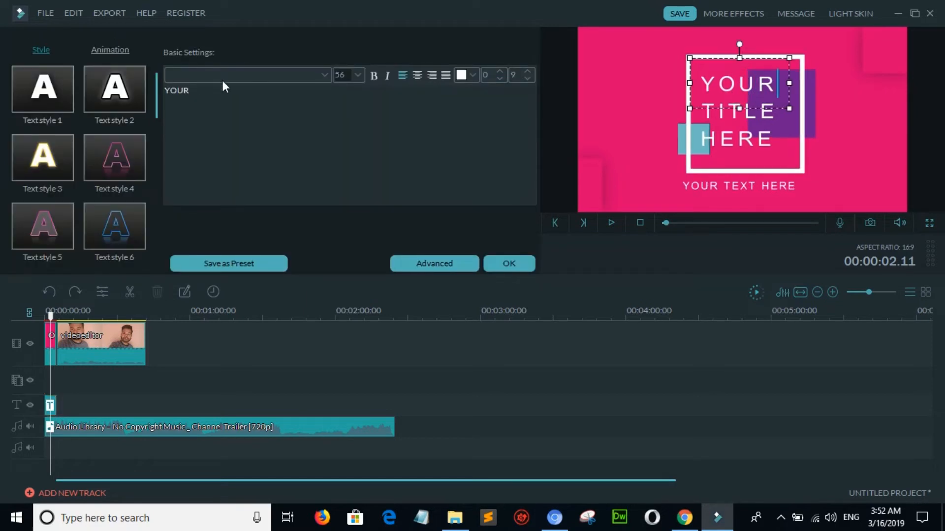
{"action": "left_click", "coordinate": [195, 92]}
{"action": "key", "text": "BackSpace"}
{"action": "key", "text": "BackSpace"}
{"action": "key", "text": "BackSpace"}
{"action": "key", "text": "BackSpace"}
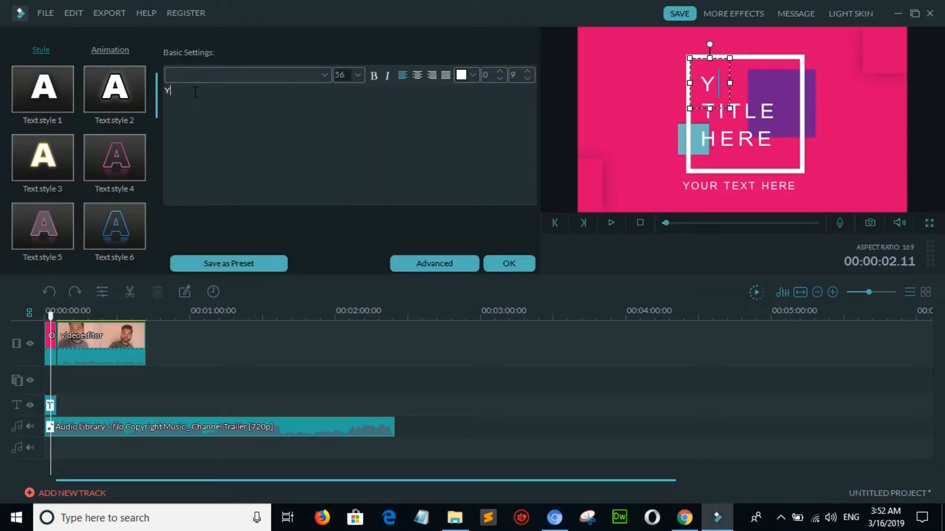
{"action": "type", "text": "my"}
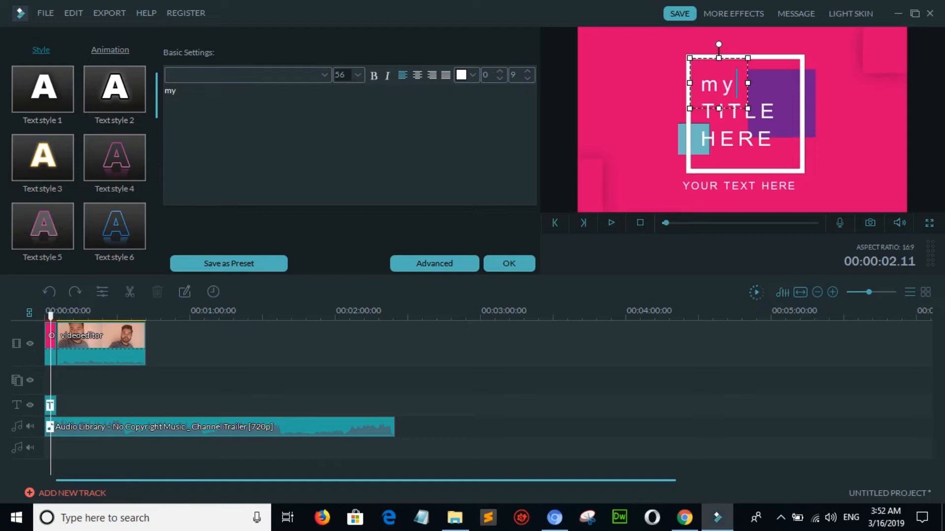
{"action": "left_click", "coordinate": [834, 102]}
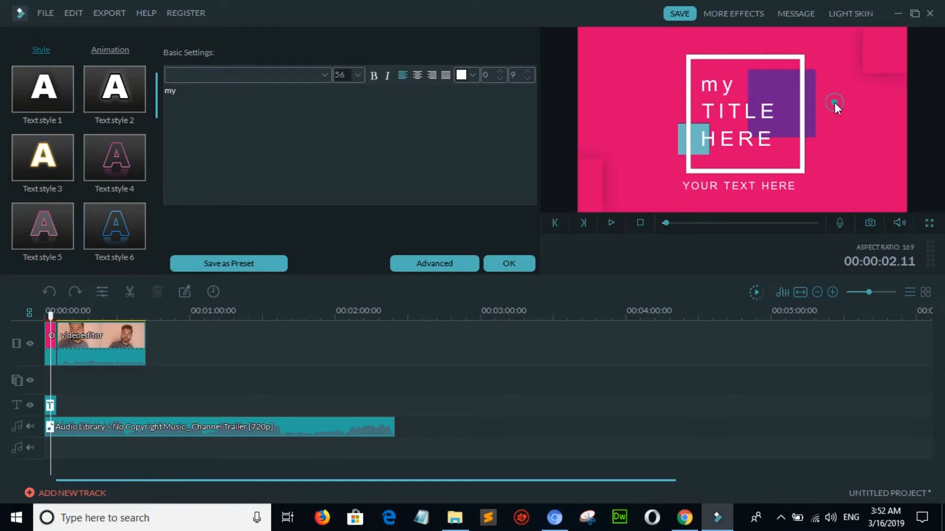
Replace the opener title's third line, "HERE", with "is"
{"action": "left_click", "coordinate": [747, 109]}
{"action": "left_click", "coordinate": [201, 91]}
{"action": "key", "text": "BackSpace"}
{"action": "key", "text": "BackSpace"}
{"action": "key", "text": "BackSpace"}
{"action": "key", "text": "BackSpace"}
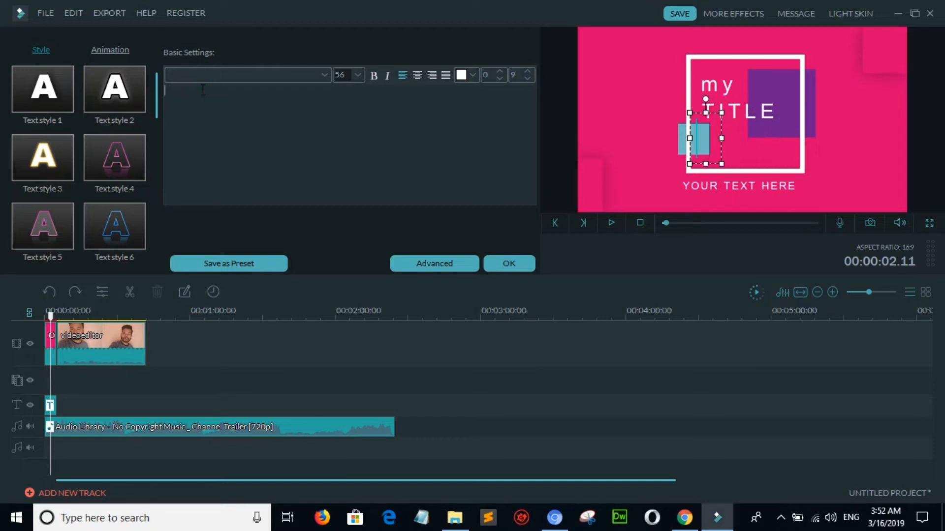
{"action": "type", "text": "is"}
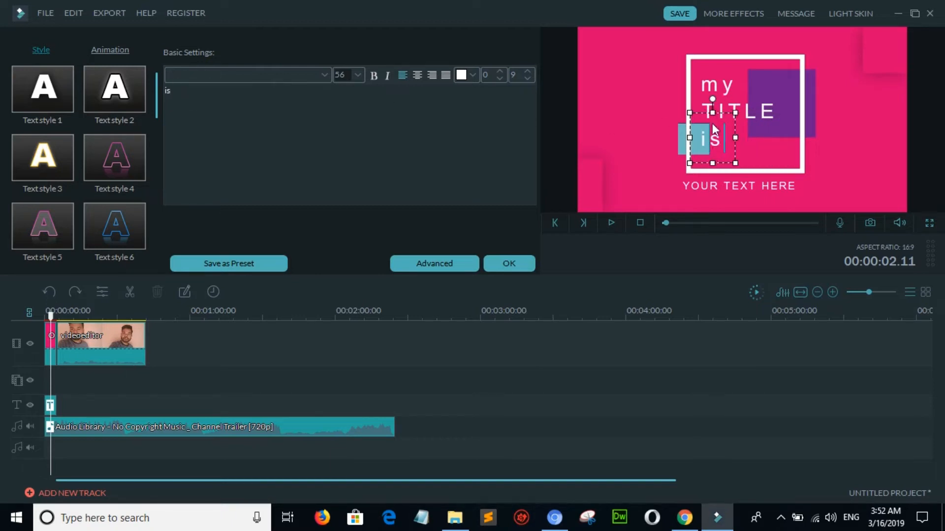
{"action": "left_click", "coordinate": [838, 148]}
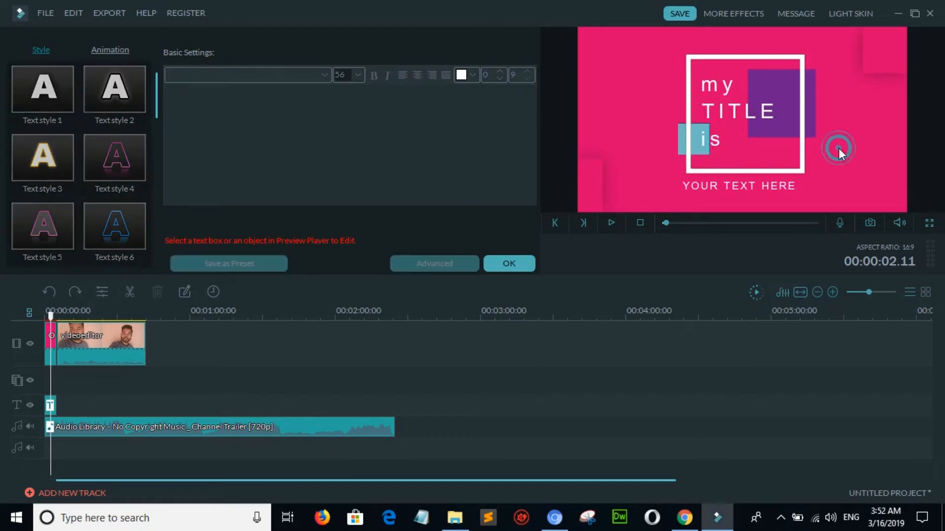
Replace the opener title's middle line, "TITLE", with "name"
{"action": "left_click", "coordinate": [763, 110]}
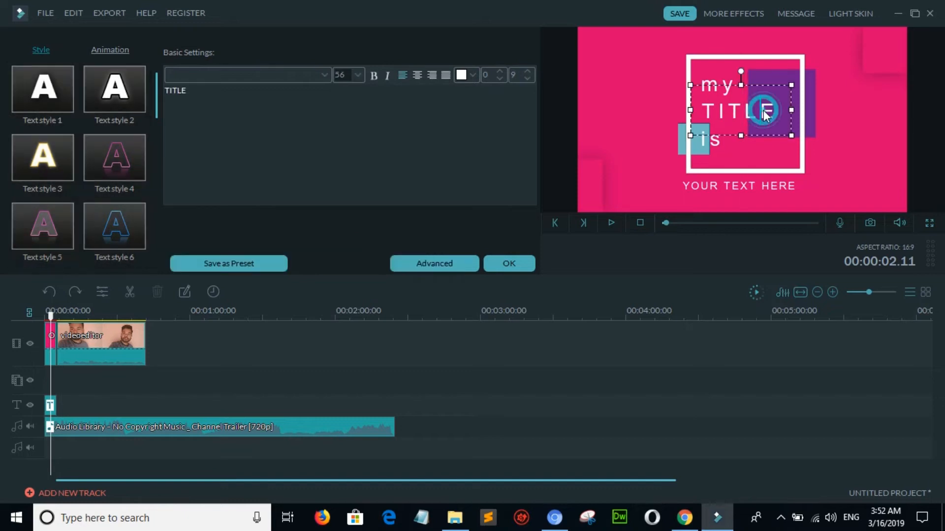
{"action": "double_click", "coordinate": [189, 92]}
{"action": "key", "text": "BackSpace"}
{"action": "type", "text": "nazme"}
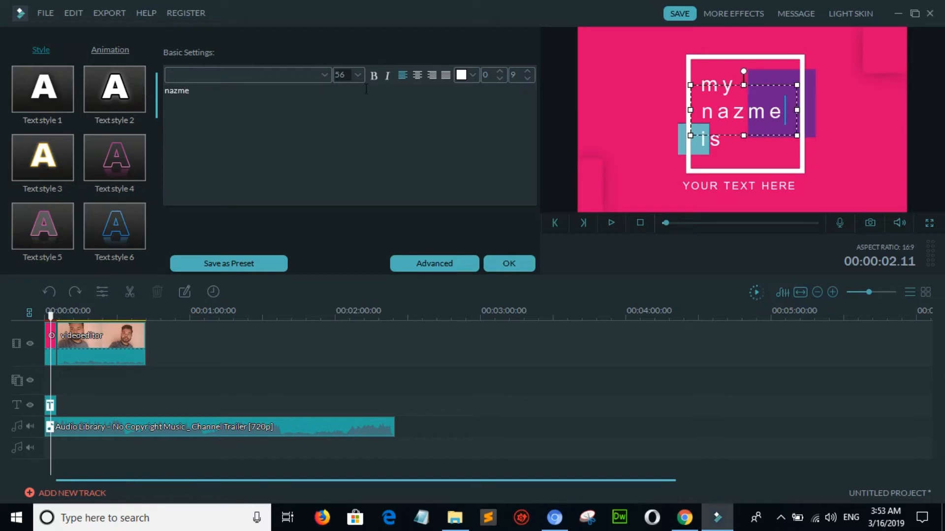
{"action": "key", "text": "BackSpace"}
{"action": "key", "text": "BackSpace"}
{"action": "key", "text": "BackSpace"}
{"action": "key", "text": "BackSpace"}
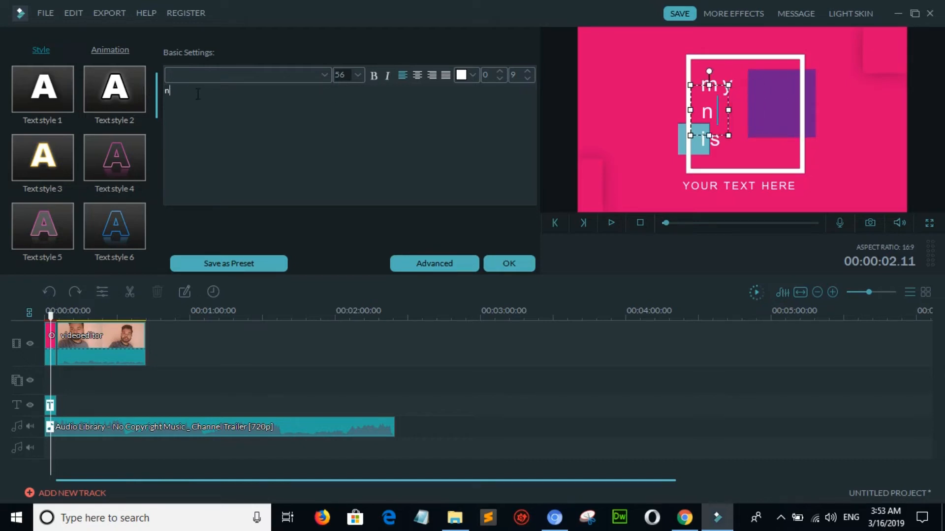
{"action": "type", "text": "ame"}
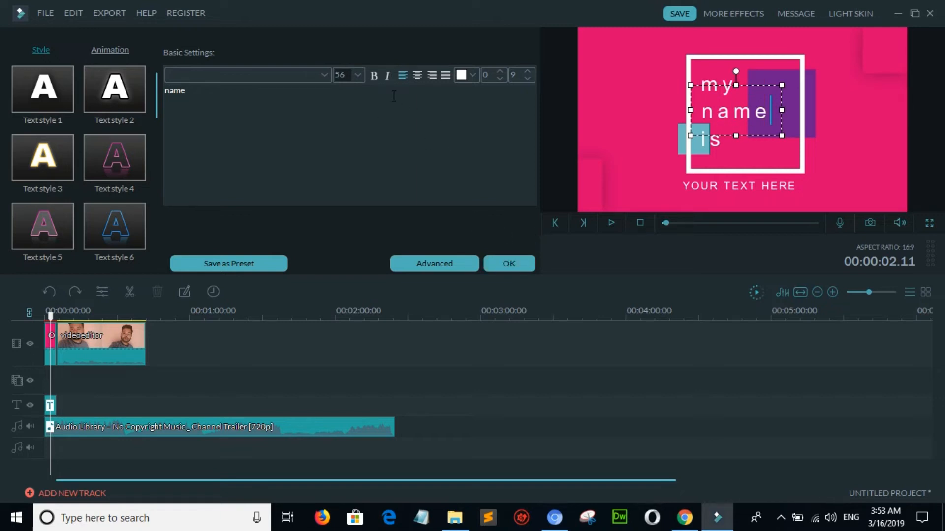
{"action": "left_click", "coordinate": [356, 73]}
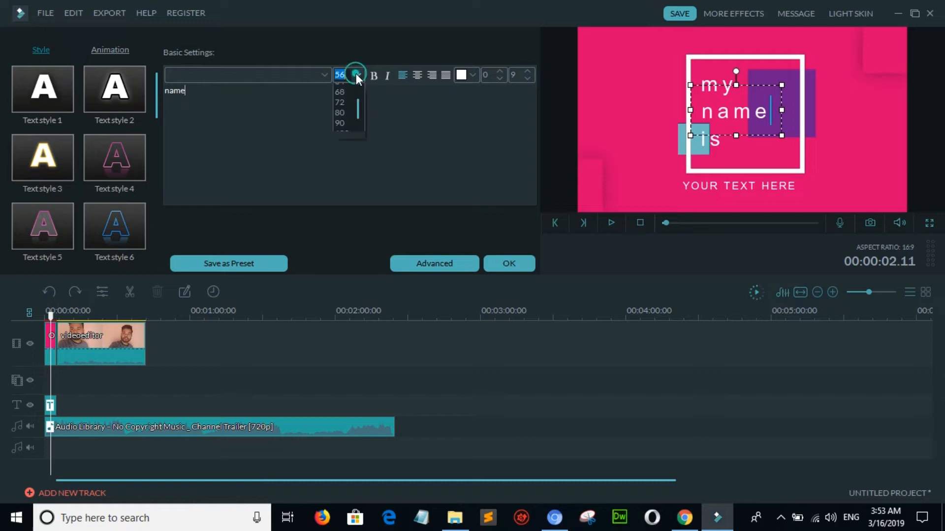
{"action": "left_click", "coordinate": [356, 73]}
{"action": "left_click", "coordinate": [320, 73]}
{"action": "left_click", "coordinate": [320, 72]}
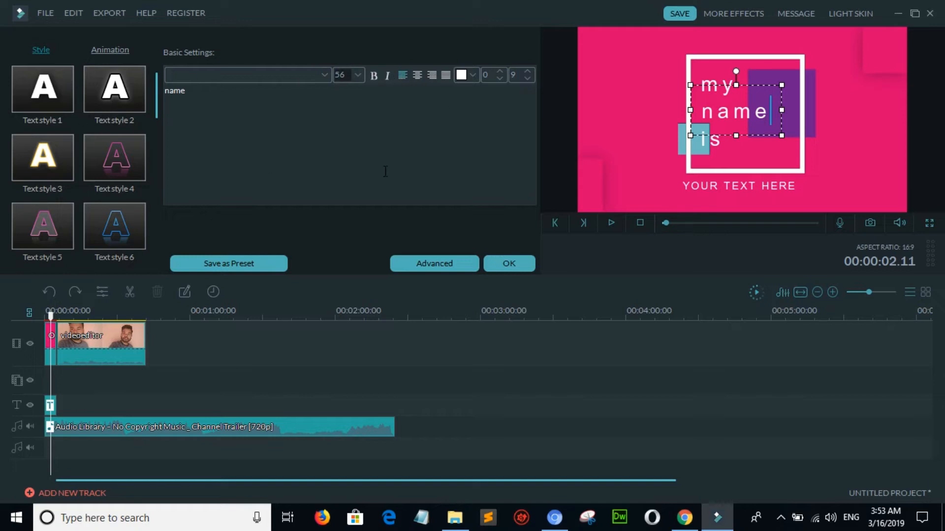
Confirm the opener's text changes and play the edited opener in the preview
{"action": "left_click", "coordinate": [523, 264]}
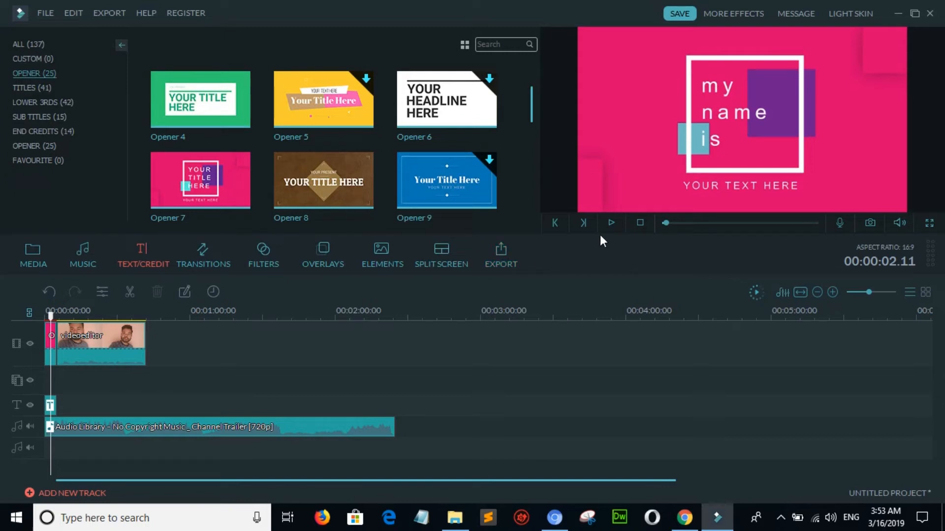
{"action": "left_click", "coordinate": [610, 224]}
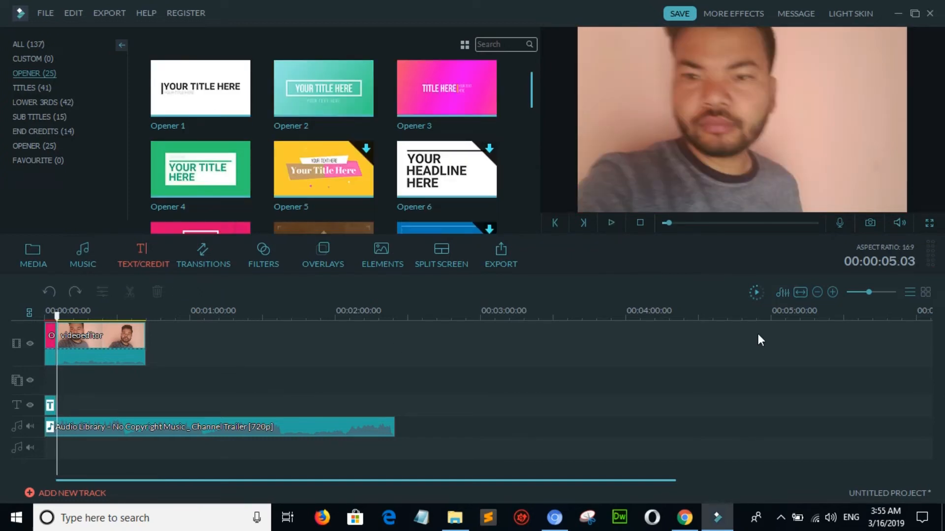
Add the Title 3 preset to the text track at 00:00:05.03, where the videoeditor clip begins
{"action": "left_click", "coordinate": [31, 87]}
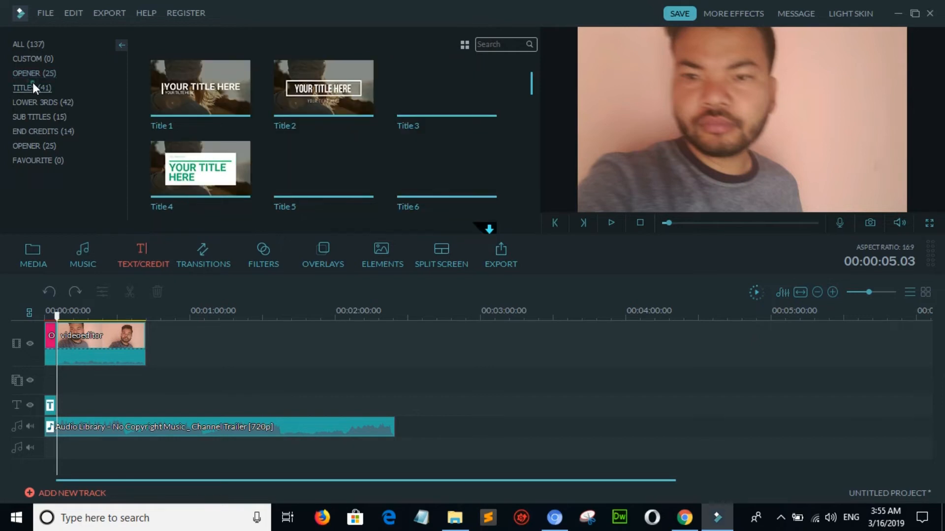
{"action": "mouse_move", "coordinate": [449, 92]}
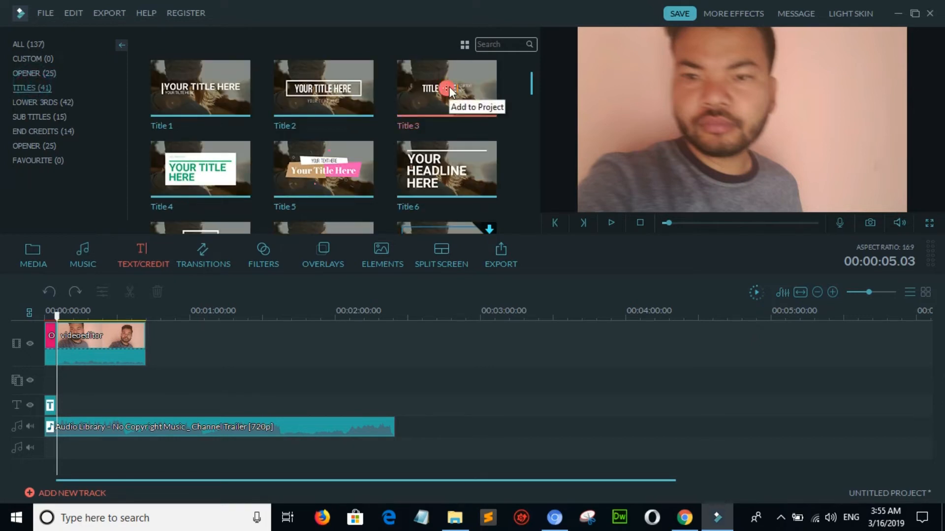
{"action": "left_click", "coordinate": [447, 89]}
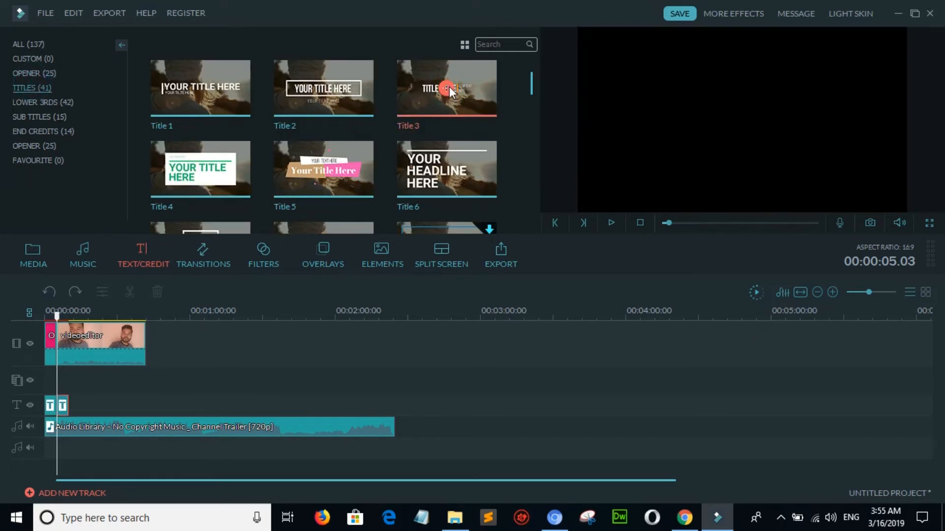
Play the newly added Title 3 text over the start of the videoeditor clip in the preview
{"action": "mouse_move", "coordinate": [412, 211]}
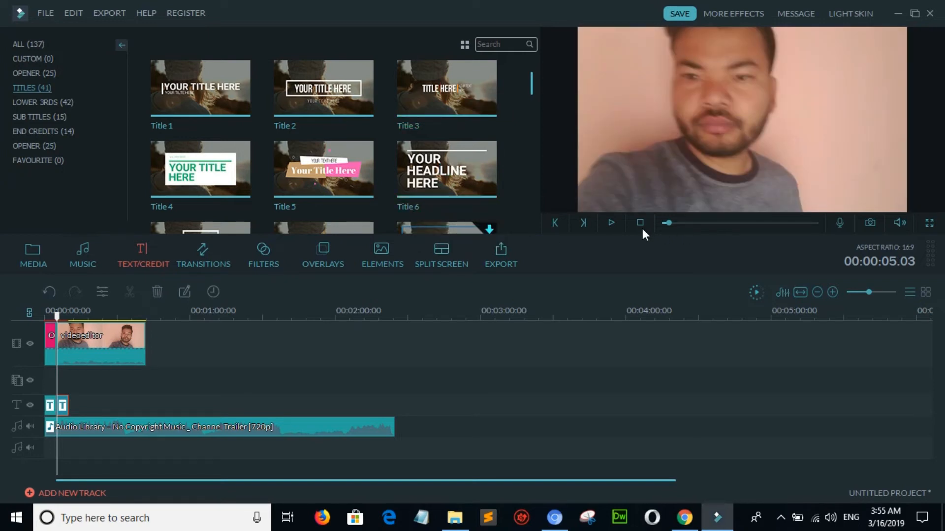
{"action": "left_click", "coordinate": [610, 222]}
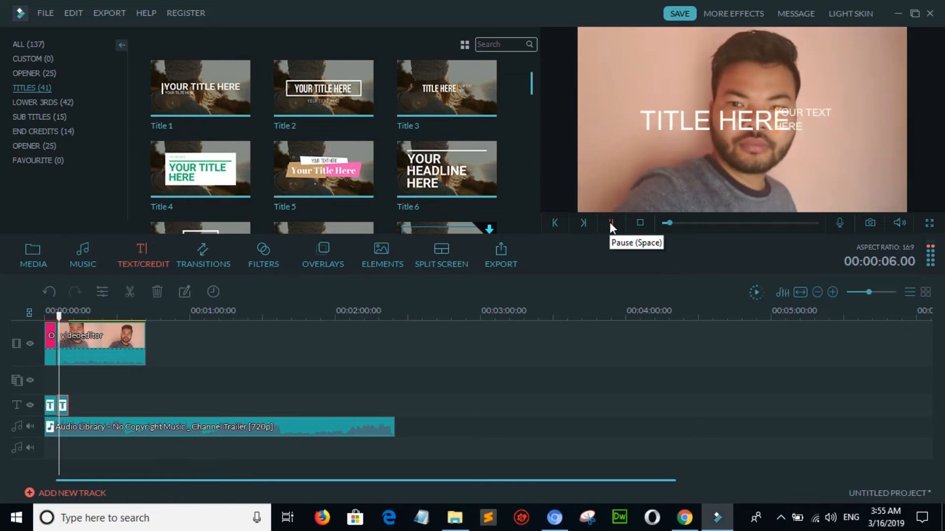
{"action": "left_click", "coordinate": [609, 222]}
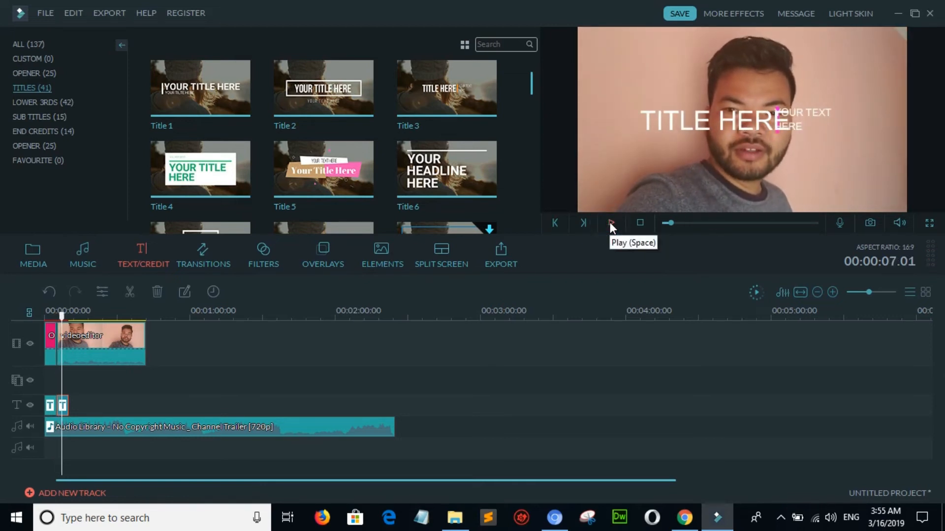
Replace the title's "TITLE HERE" text with the presenter's full name and move it to the lower part of the video frame
{"action": "double_click", "coordinate": [695, 120]}
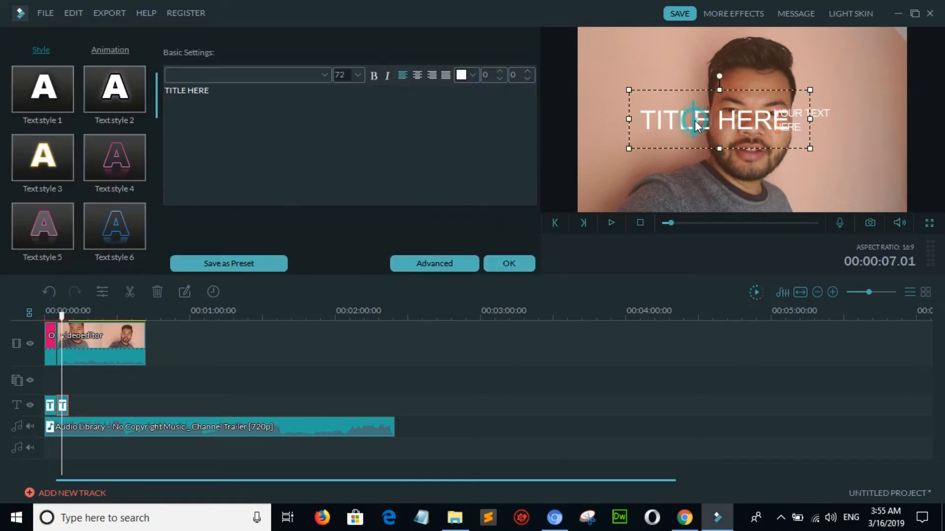
{"action": "left_click", "coordinate": [222, 91]}
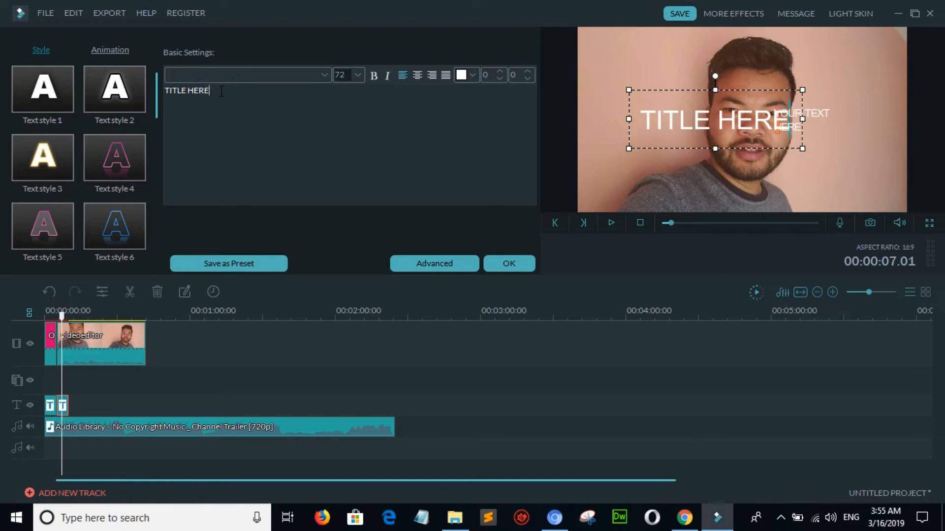
{"action": "key", "text": "BackSpace"}
{"action": "key", "text": "BackSpace"}
{"action": "key", "text": "BackSpace"}
{"action": "key", "text": "BackSpace"}
{"action": "key", "text": "BackSpace"}
{"action": "key", "text": "BackSpace"}
{"action": "key", "text": "BackSpace"}
{"action": "key", "text": "BackSpace"}
{"action": "key", "text": "BackSpace"}
{"action": "key", "text": "BackSpace"}
{"action": "type", "text": "v"}
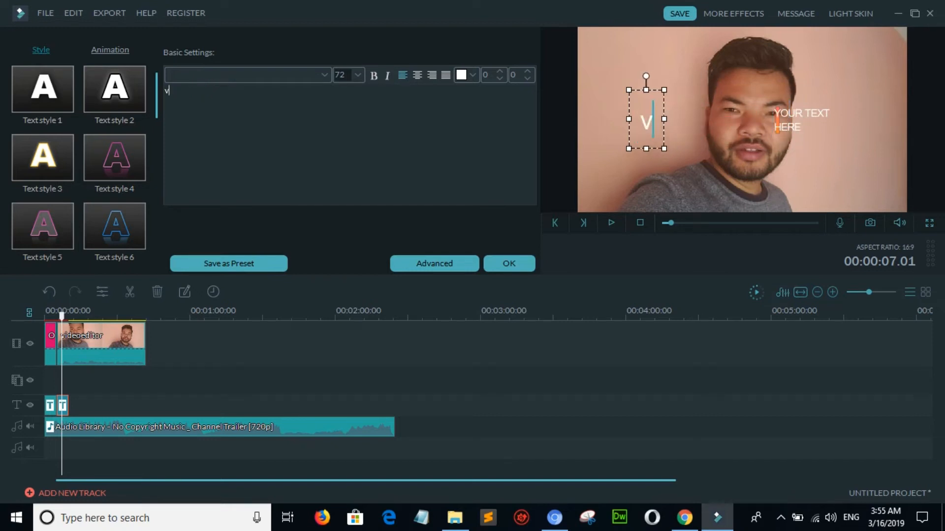
{"action": "type", "text": "ivek bulan"}
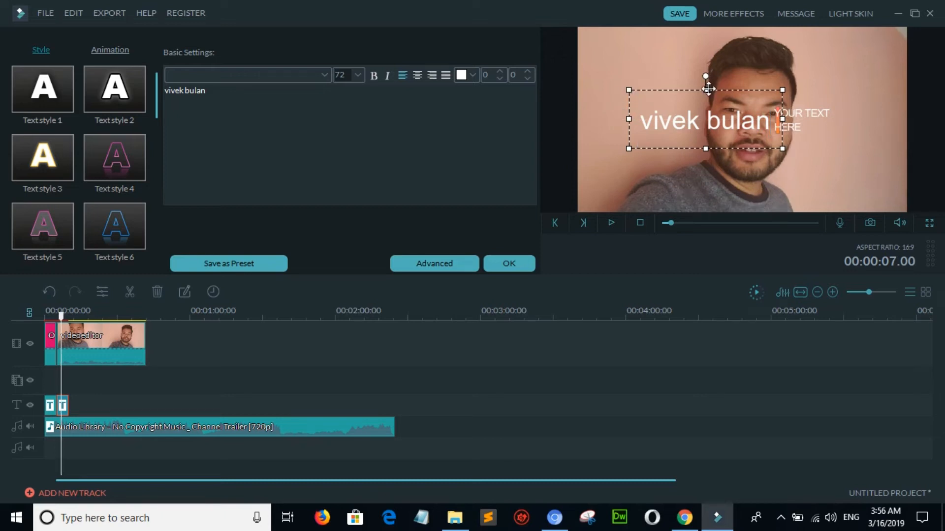
{"action": "left_click_drag", "start_coordinate": [708, 89], "coordinate": [690, 156]}
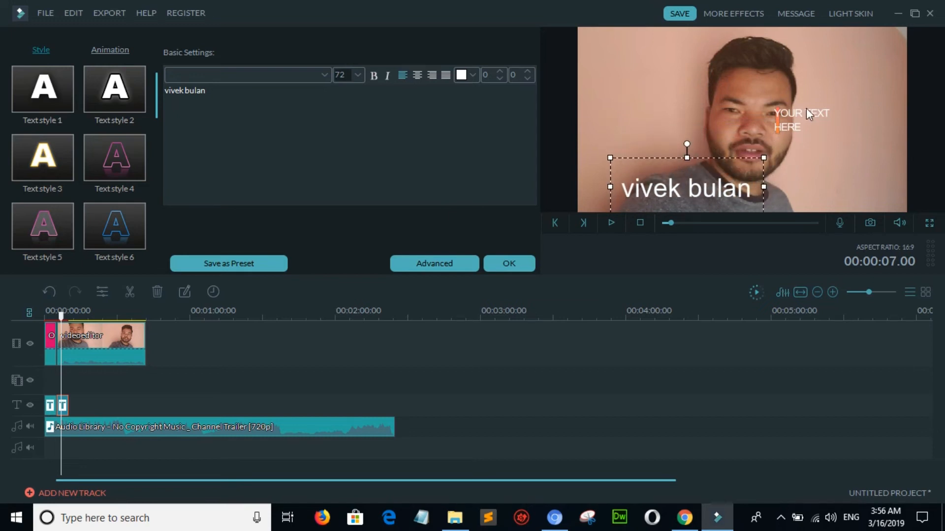
{"action": "left_click", "coordinate": [507, 265]}
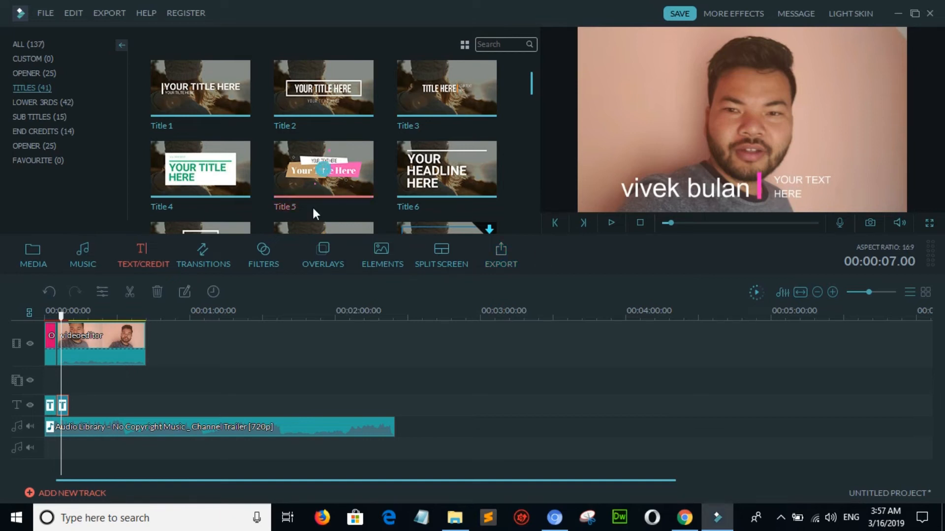
Add the Dispersionblur transition between the opener and the videoeditor clip and play it in the preview
{"action": "left_click", "coordinate": [209, 264]}
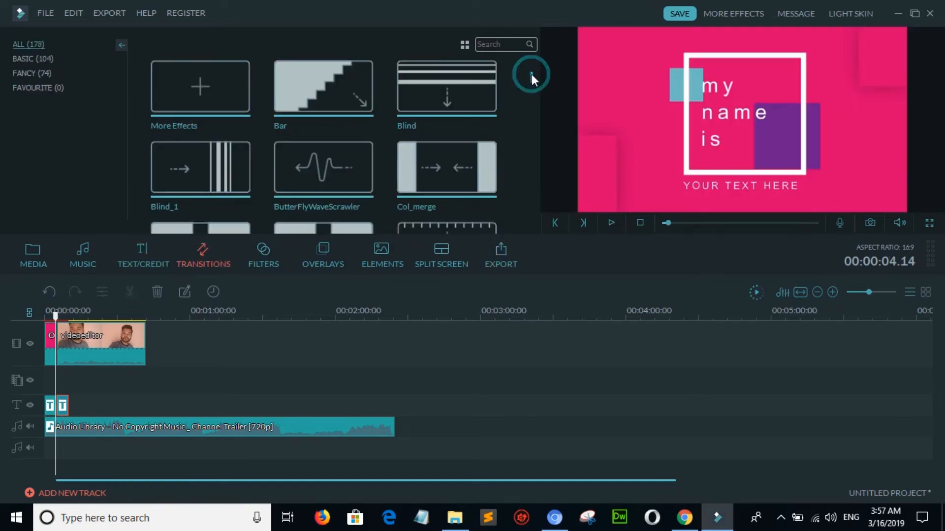
{"action": "left_click_drag", "start_coordinate": [531, 75], "coordinate": [531, 89]}
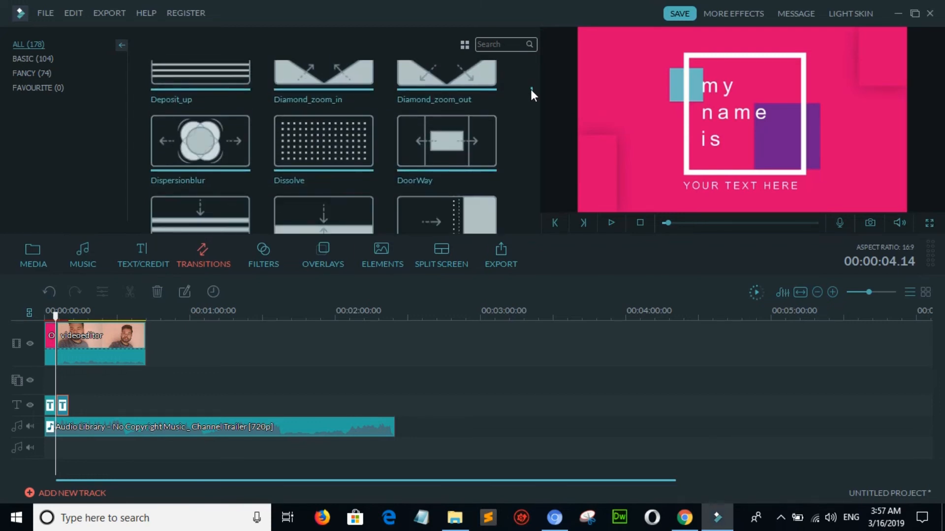
{"action": "left_click", "coordinate": [200, 142]}
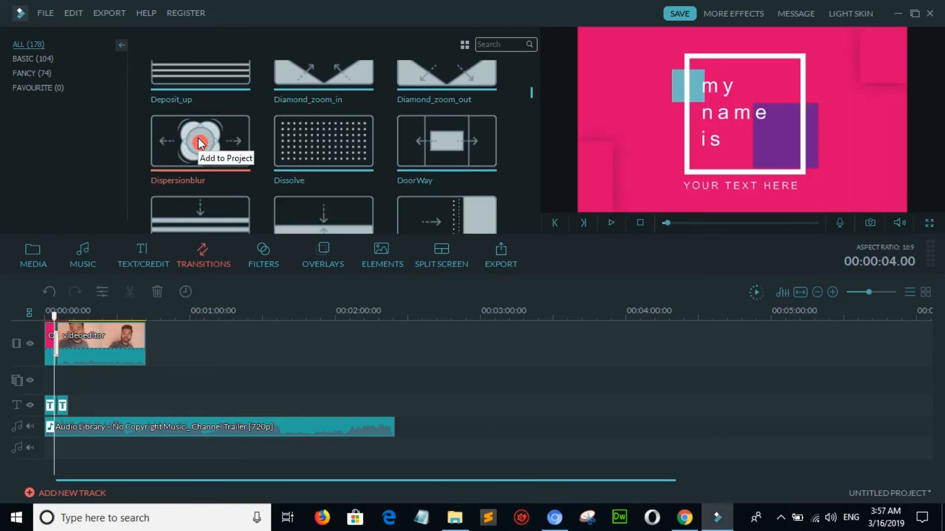
{"action": "left_click", "coordinate": [608, 224]}
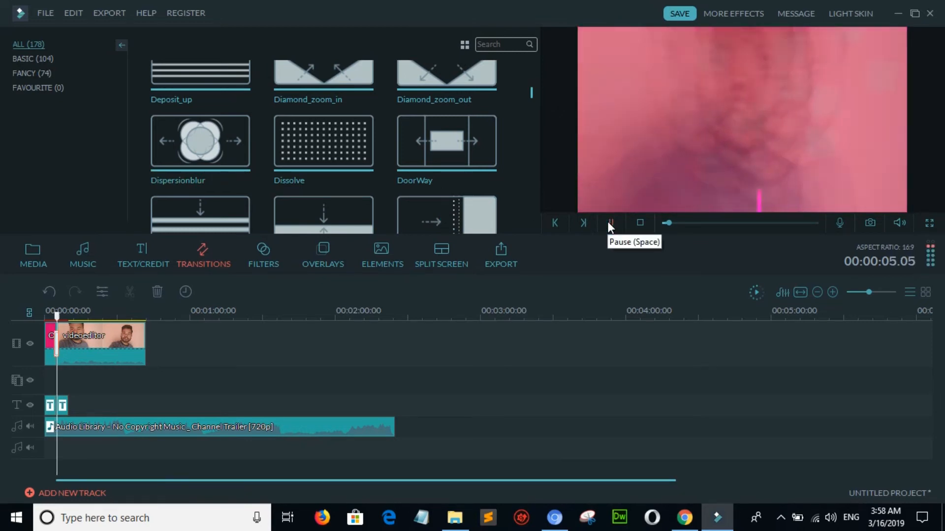
{"action": "left_click", "coordinate": [609, 224]}
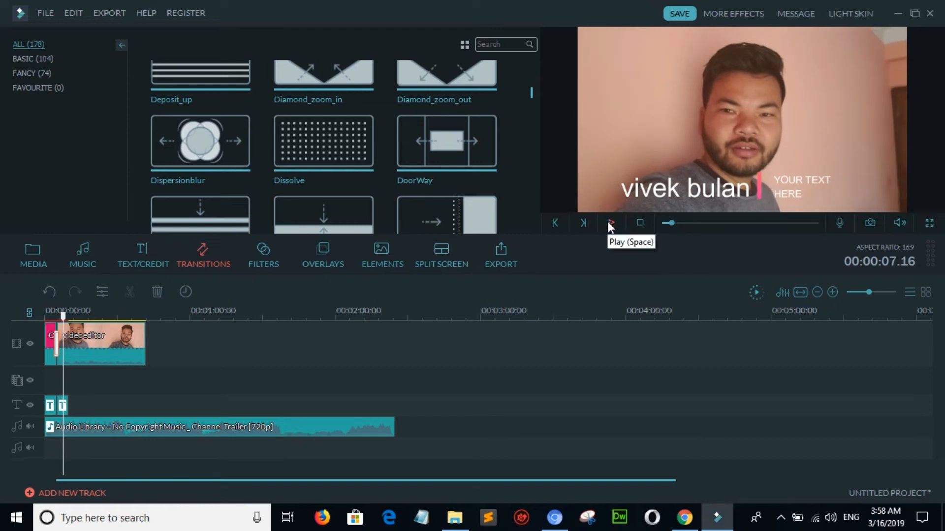
Add the Rise filter to the timeline at 00:00:07.17 and play the filtered footage
{"action": "left_click", "coordinate": [264, 253]}
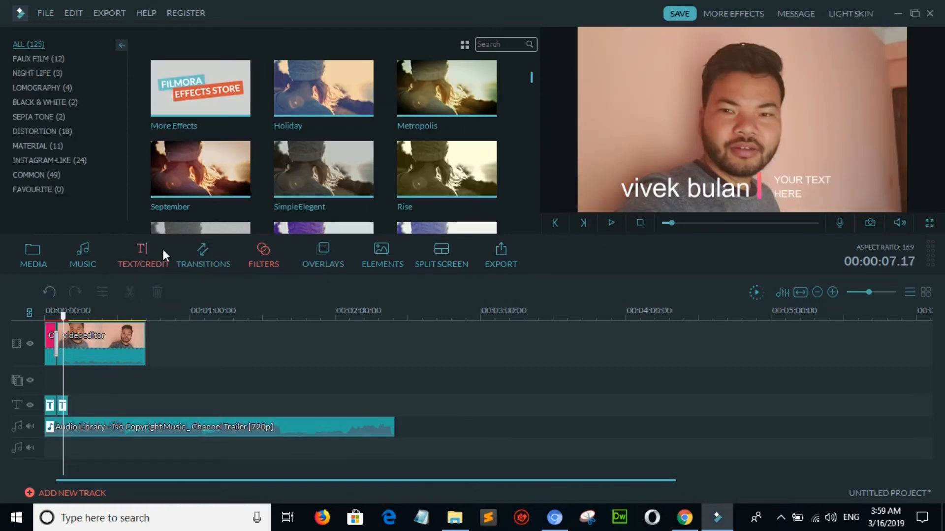
{"action": "left_click", "coordinate": [202, 256]}
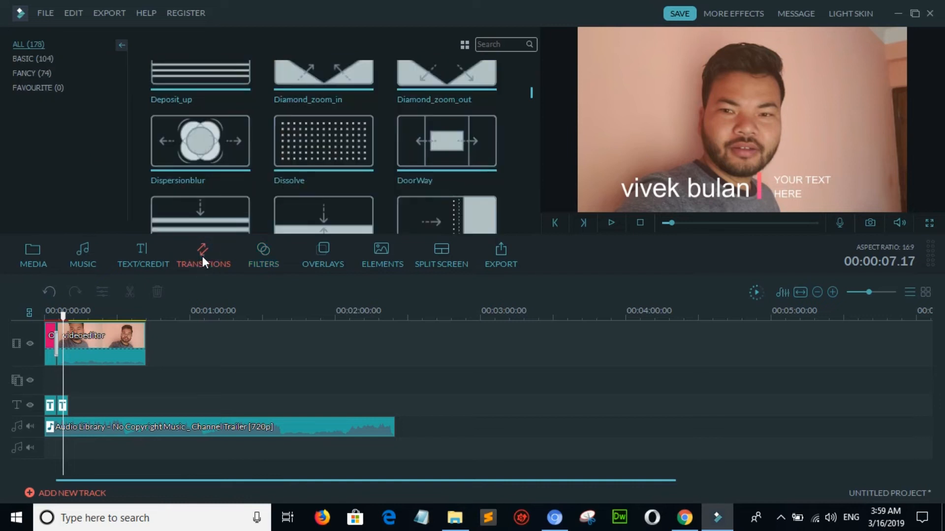
{"action": "left_click", "coordinate": [255, 258]}
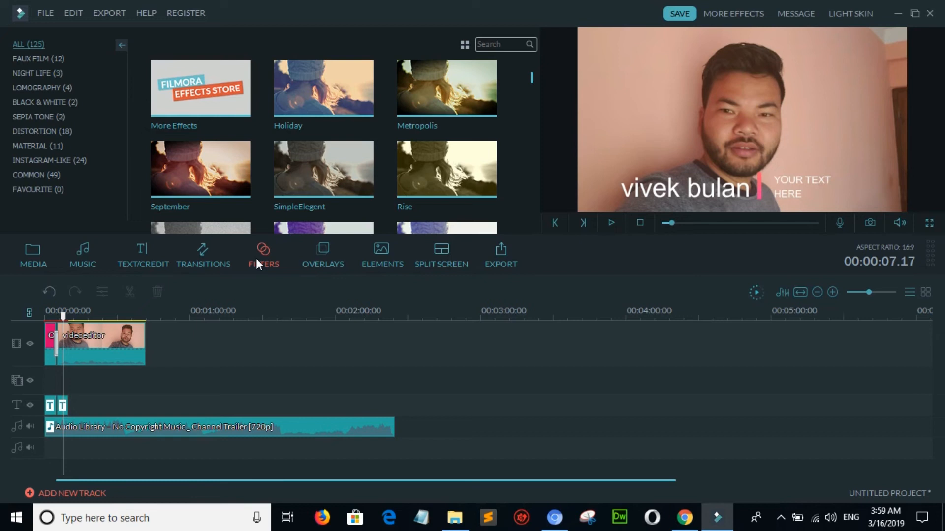
{"action": "mouse_move", "coordinate": [462, 172]}
{"action": "left_click", "coordinate": [449, 173]}
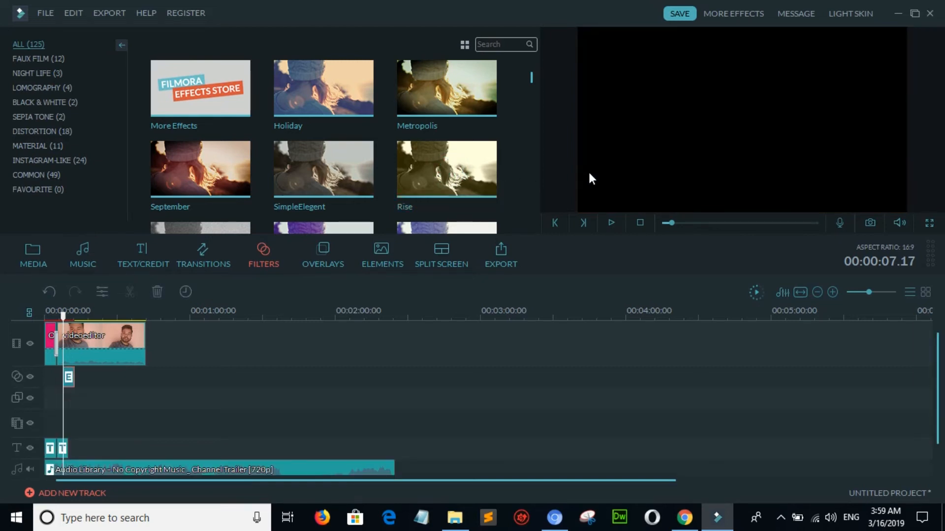
{"action": "left_click", "coordinate": [609, 222]}
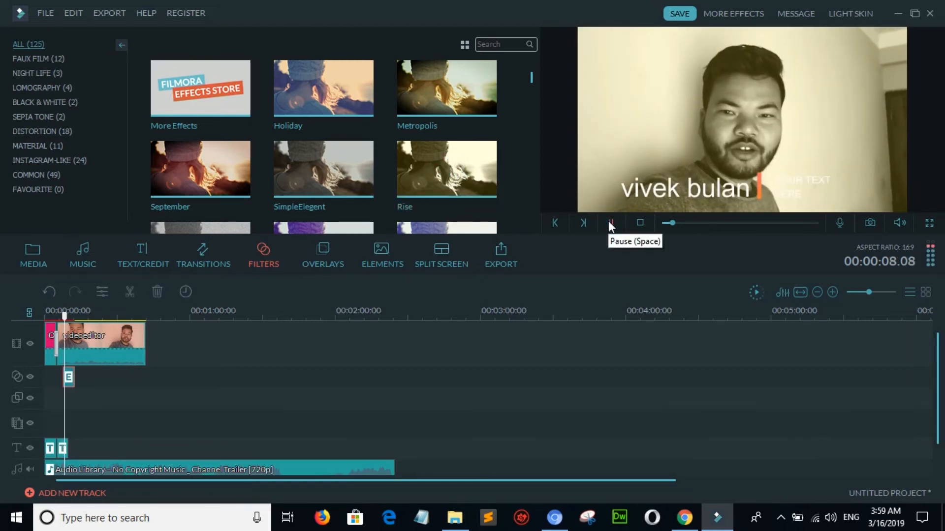
{"action": "left_click", "coordinate": [609, 223]}
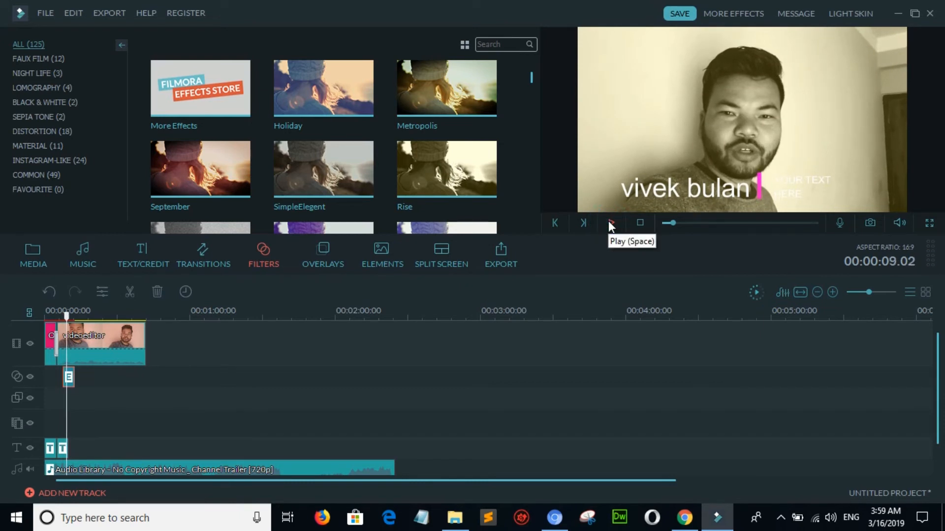
{"action": "left_click", "coordinate": [609, 222]}
{"action": "left_click", "coordinate": [609, 223]}
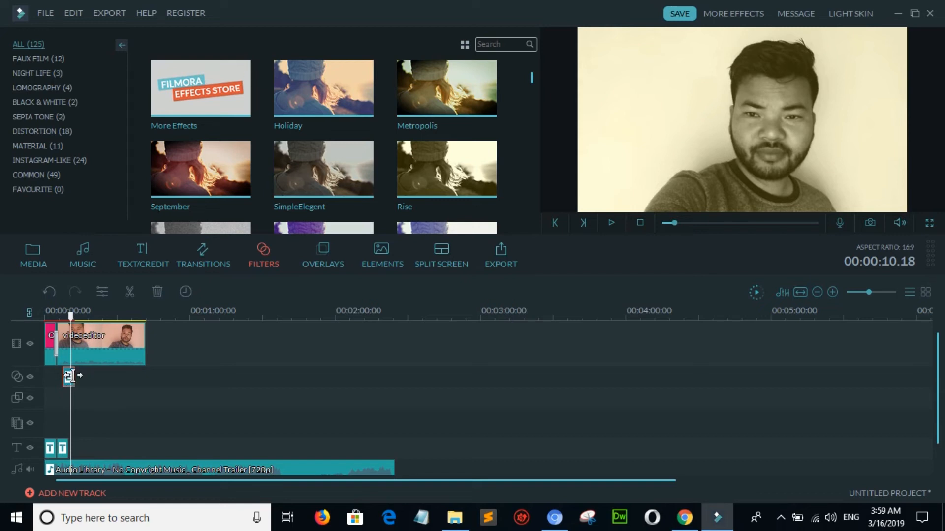
Extend the Rise filter to the end of the videoeditor clip and play the footage from near the filter's start
{"action": "left_click_drag", "start_coordinate": [74, 378], "coordinate": [585, 243]}
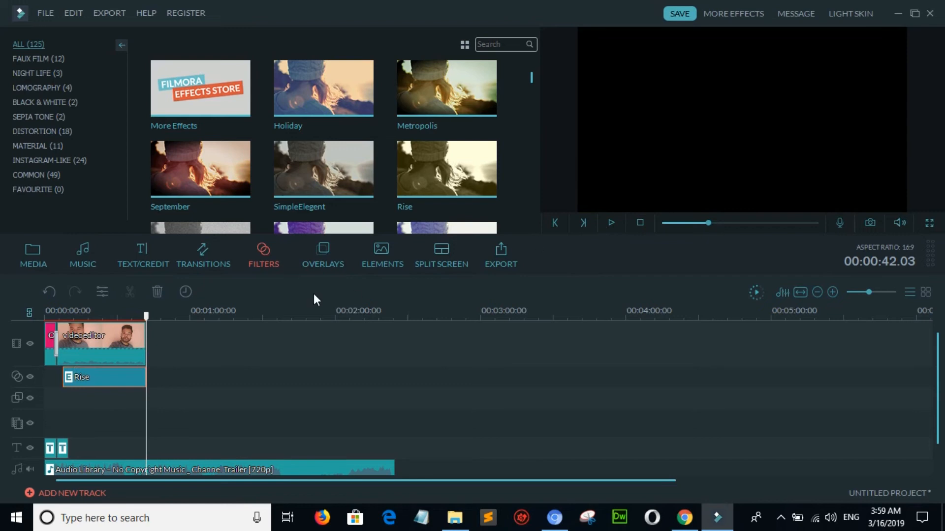
{"action": "left_click_drag", "start_coordinate": [146, 315], "coordinate": [63, 326]}
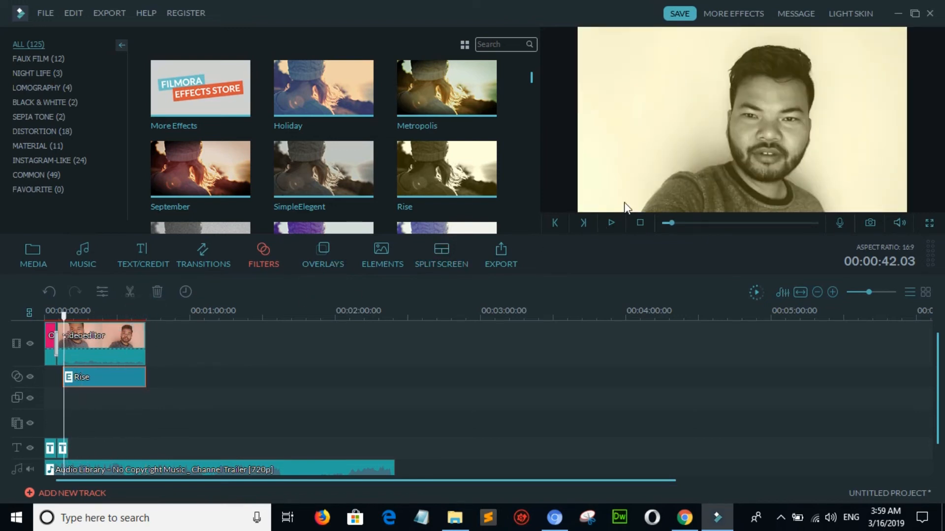
{"action": "left_click", "coordinate": [610, 222]}
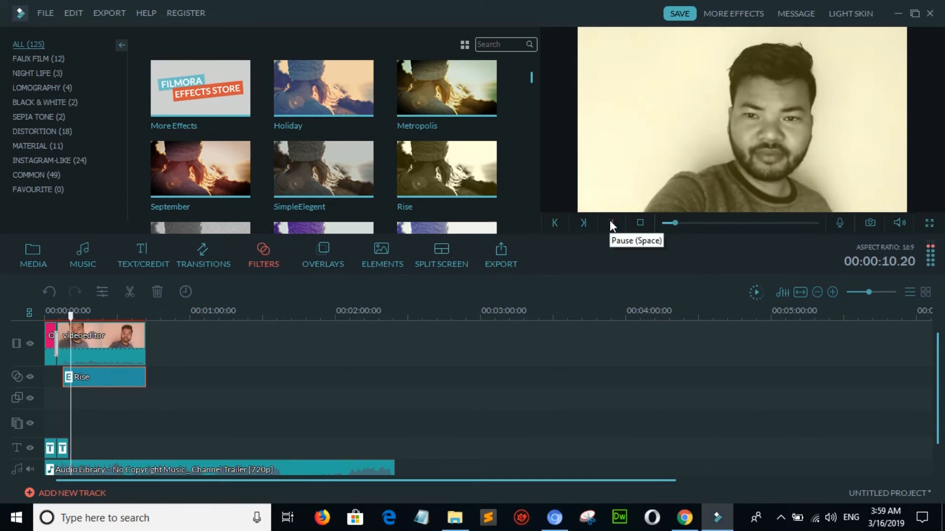
{"action": "left_click", "coordinate": [610, 222]}
Delete the Rise filter from the timeline
{"action": "left_click", "coordinate": [95, 384]}
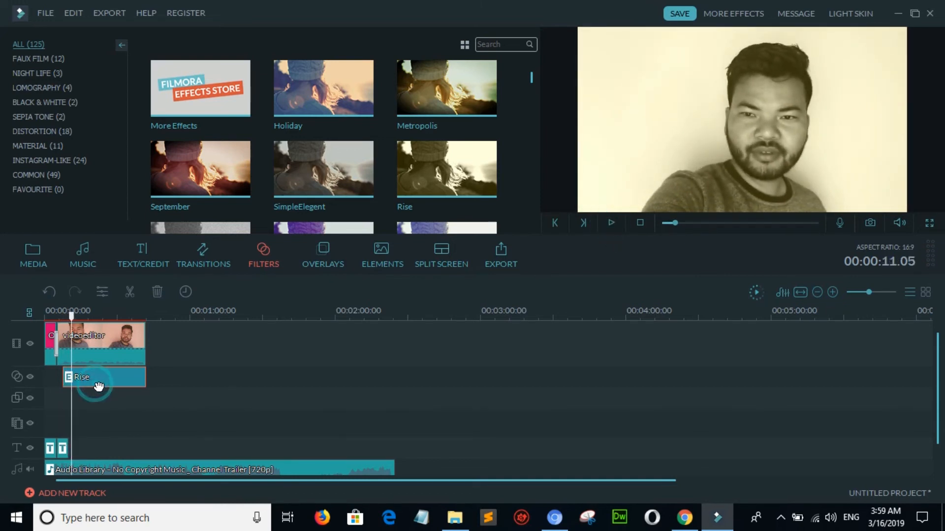
{"action": "left_click", "coordinate": [160, 290]}
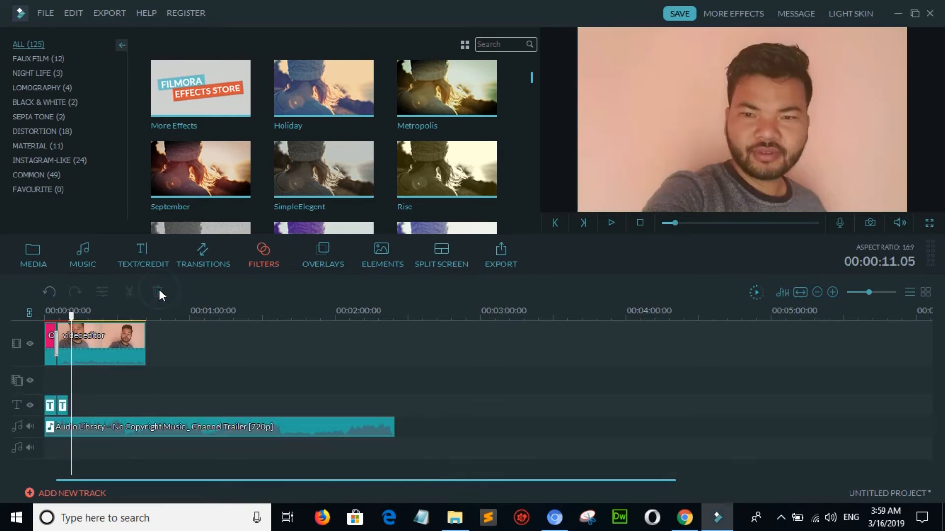
Try the Film Reel Horizontal overlay on the videoeditor clip at 00:00:11.05 in the preview and delete it from the timeline
{"action": "left_click", "coordinate": [116, 347]}
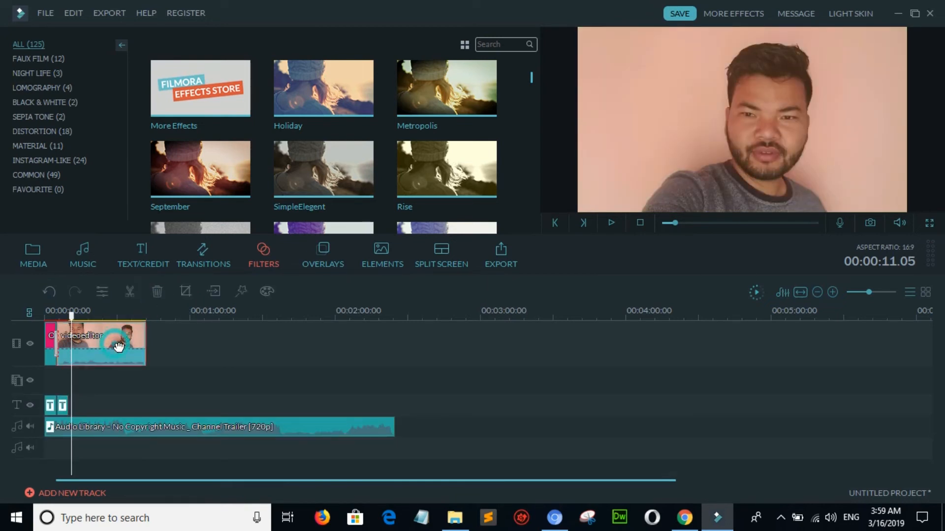
{"action": "left_click", "coordinate": [327, 251]}
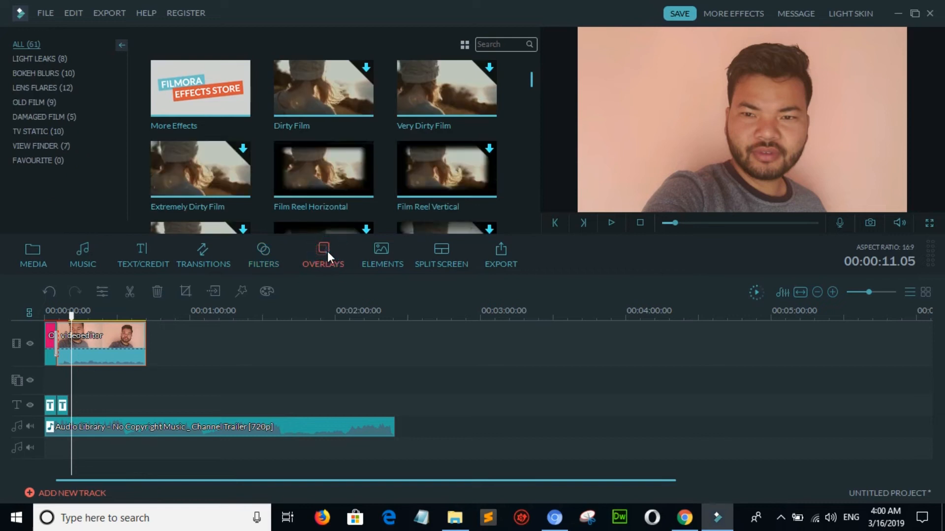
{"action": "left_click", "coordinate": [323, 170]}
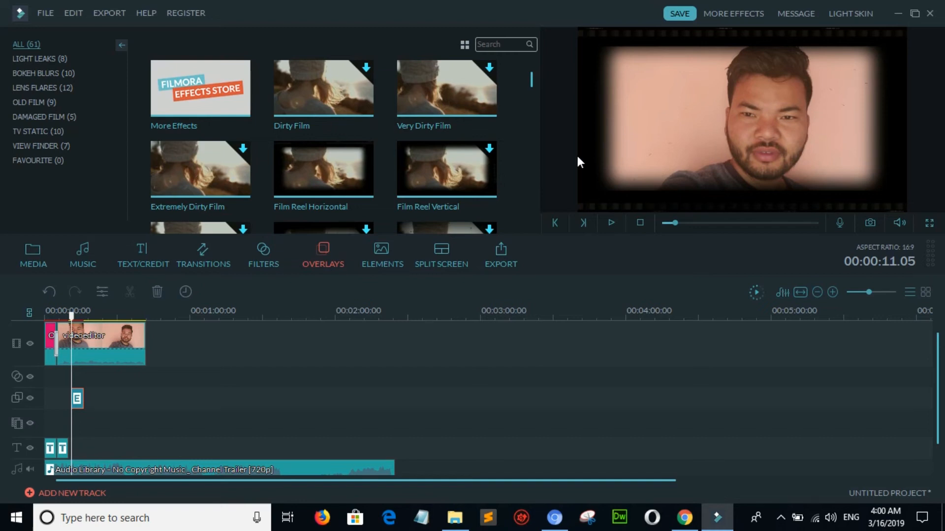
{"action": "left_click", "coordinate": [613, 224]}
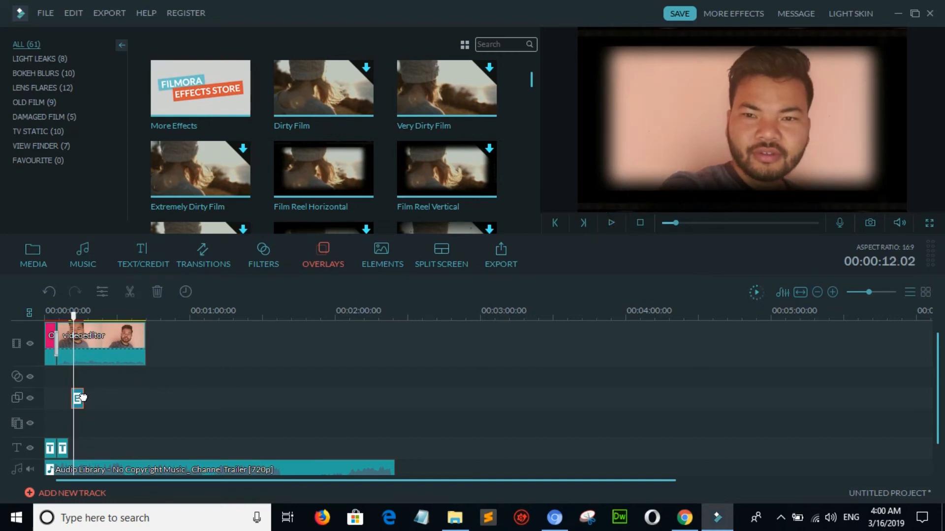
{"action": "left_click", "coordinate": [158, 292]}
Add the Pet Element 1 graphic over the videoeditor clip at 00:00:12.02 and play it in the preview
{"action": "left_click", "coordinate": [383, 258]}
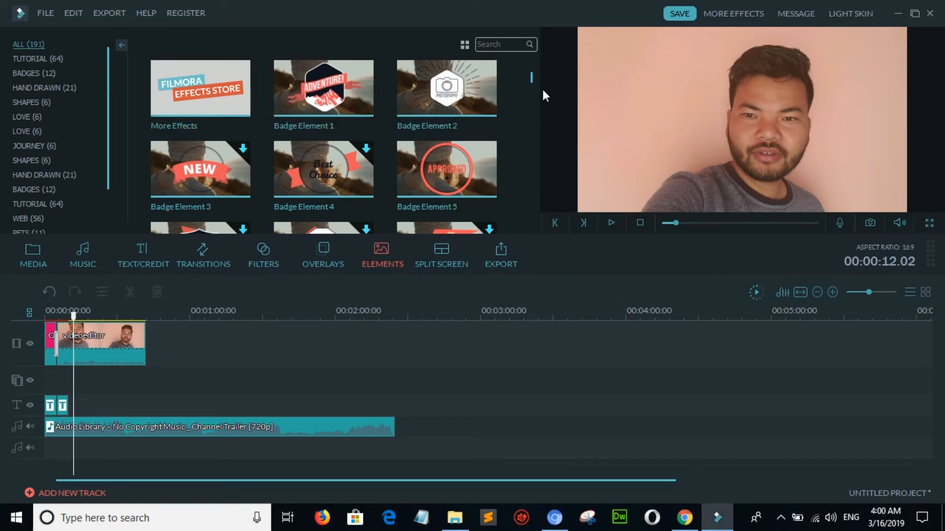
{"action": "left_click_drag", "start_coordinate": [530, 76], "coordinate": [530, 117]}
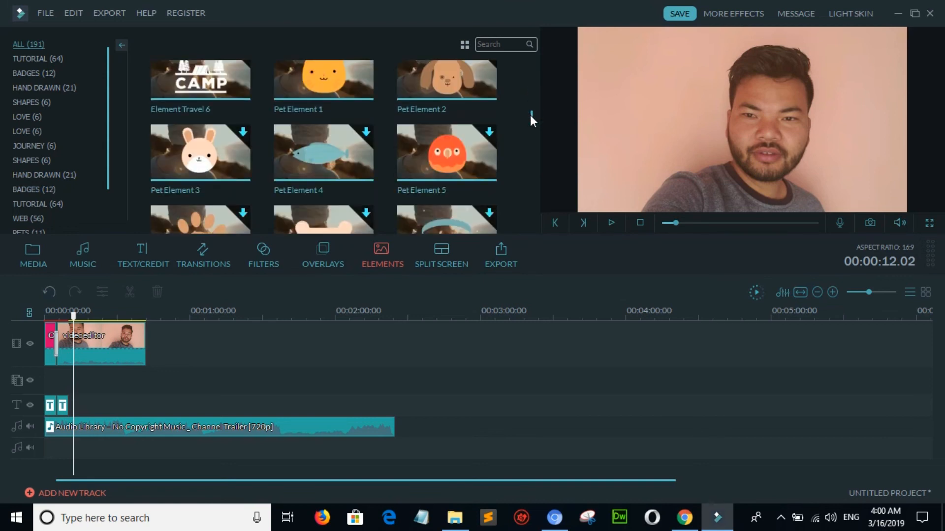
{"action": "left_click", "coordinate": [327, 70]}
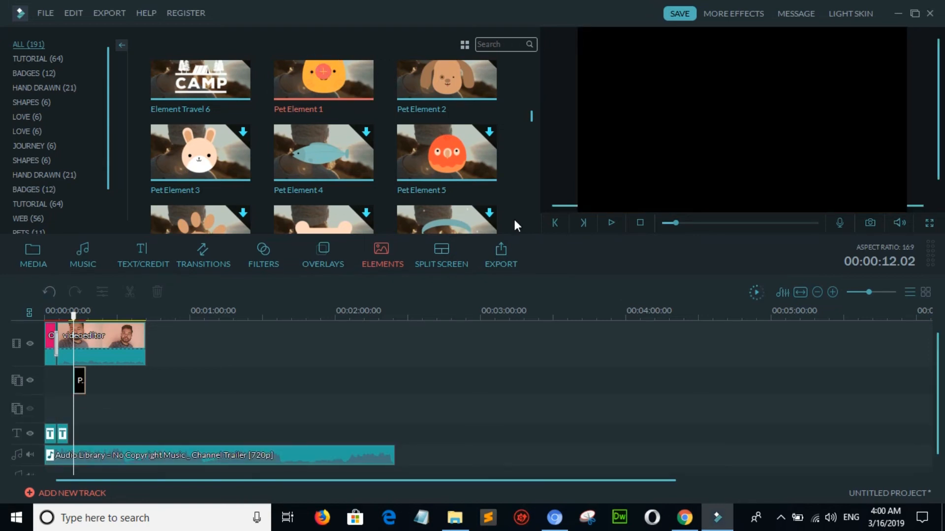
{"action": "left_click", "coordinate": [611, 221]}
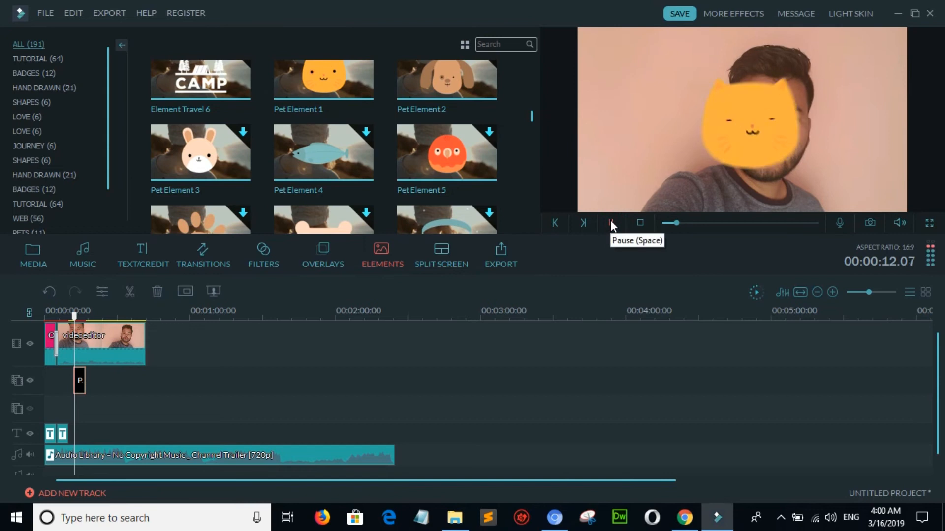
{"action": "left_click", "coordinate": [610, 221]}
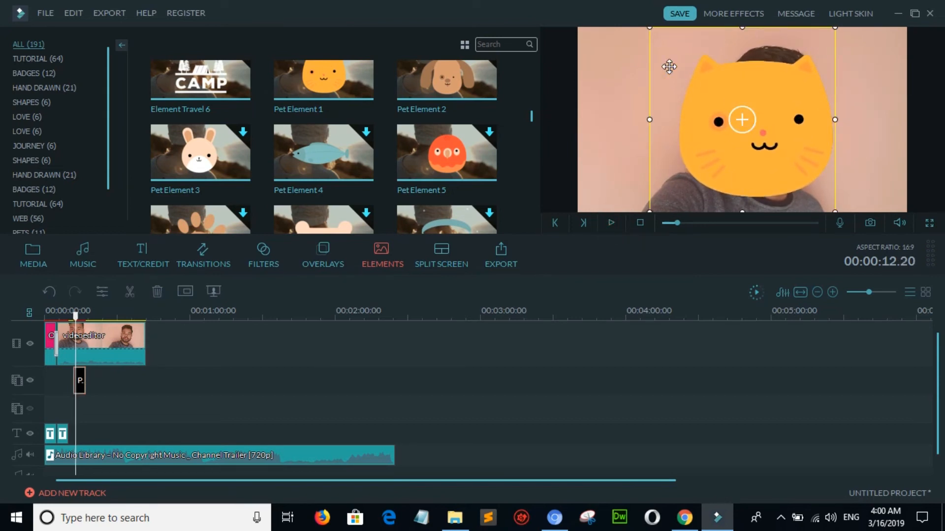
Shrink the Pet Element 1 graphic in the preview, place it beside the man's head, and play the footage
{"action": "left_click_drag", "start_coordinate": [649, 28], "coordinate": [846, 68]}
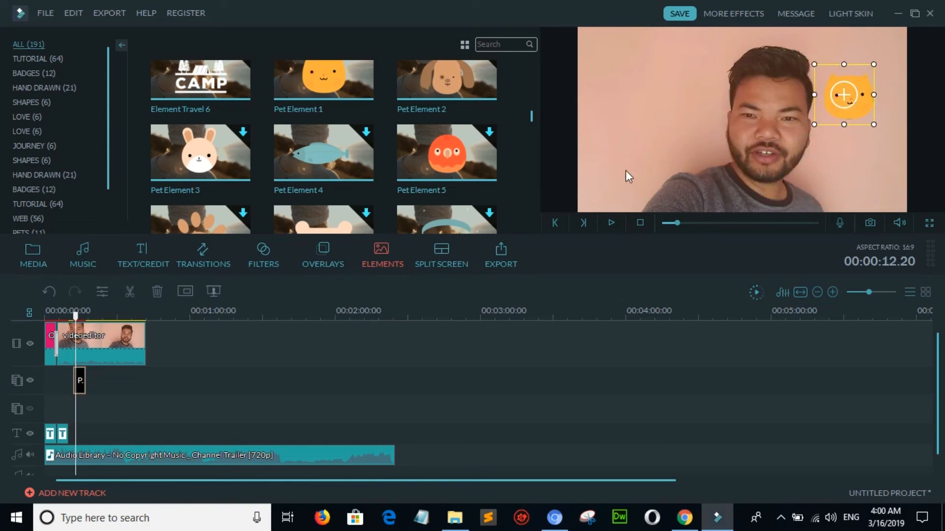
{"action": "left_click", "coordinate": [609, 222]}
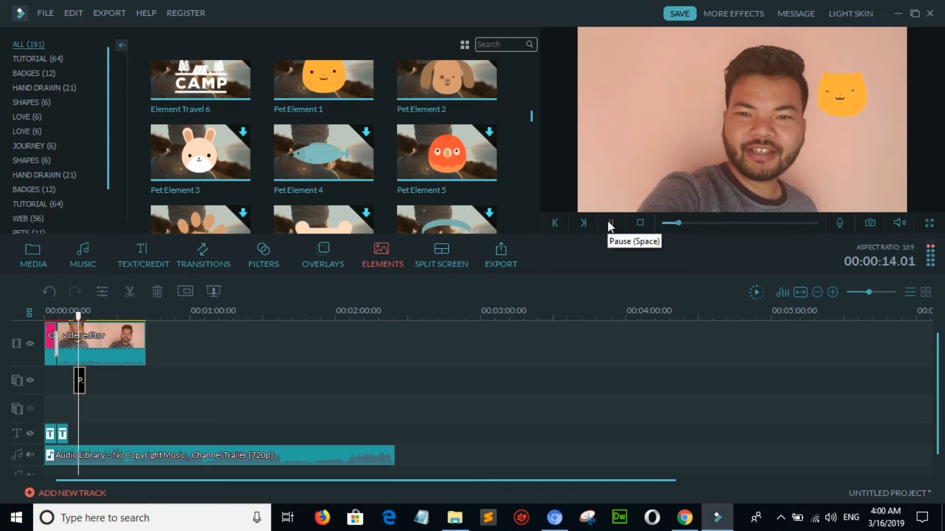
{"action": "left_click", "coordinate": [610, 222]}
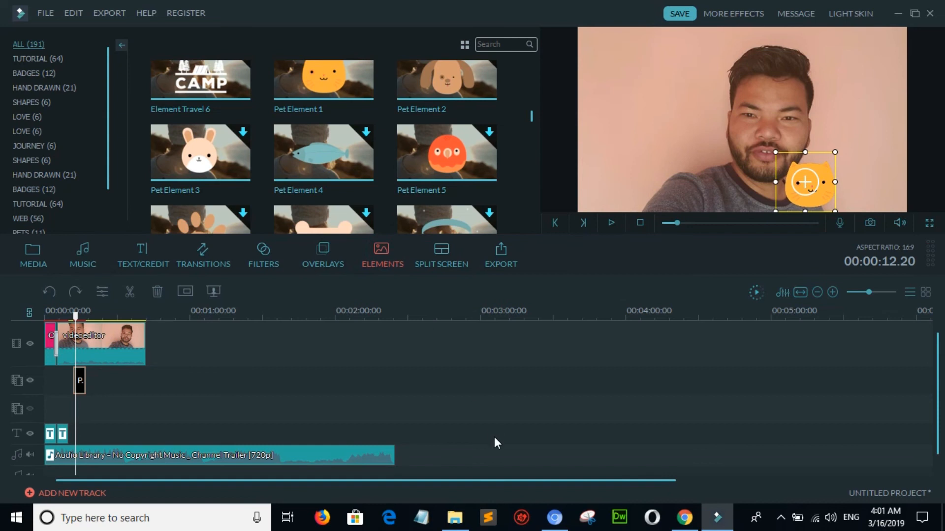
Add a two-pane side-by-side split screen with the ScreenCapture_2019-3-1… clip in drop zone 1 and videoeditor in drop zone 2
{"action": "left_click", "coordinate": [441, 264]}
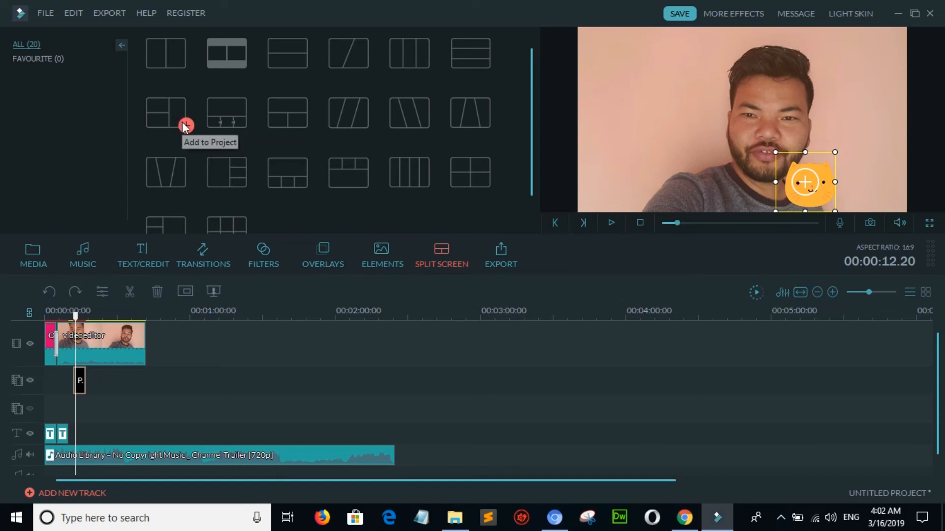
{"action": "left_click", "coordinate": [186, 66]}
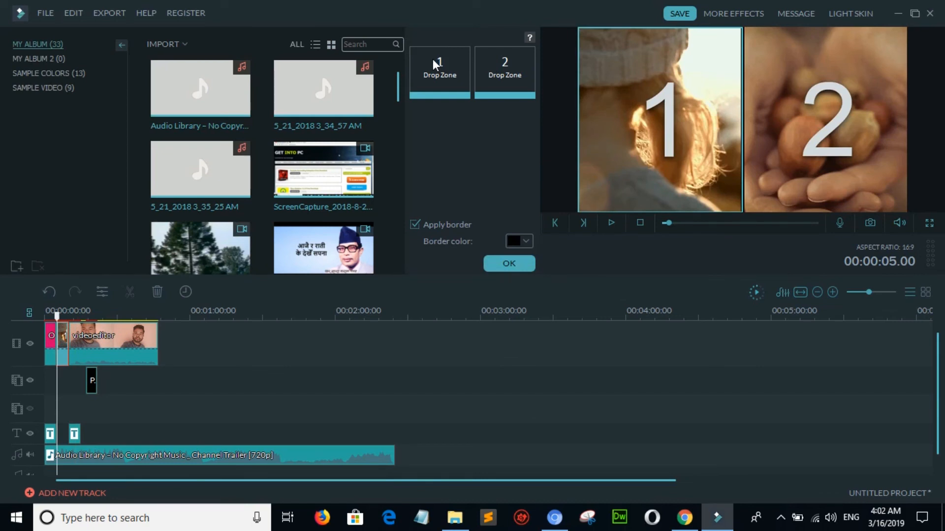
{"action": "left_click_drag", "start_coordinate": [397, 82], "coordinate": [403, 256]}
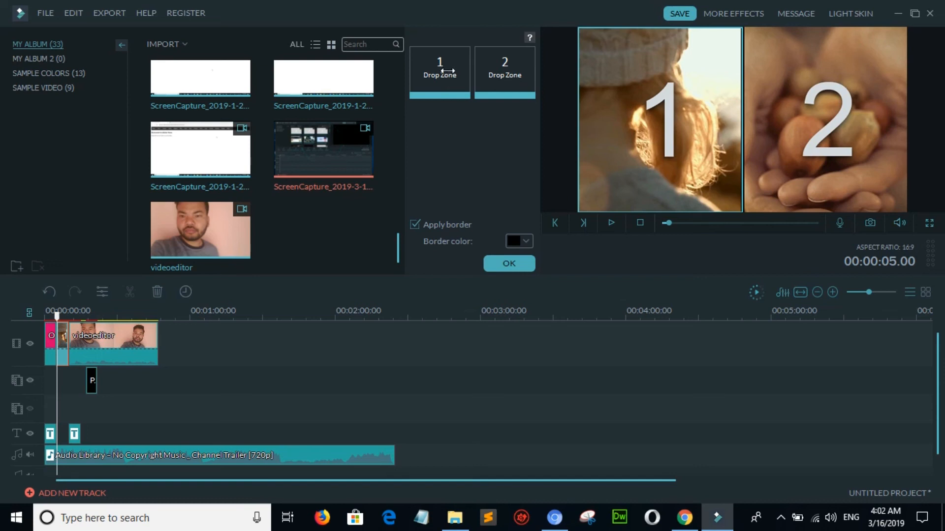
{"action": "left_click_drag", "start_coordinate": [448, 70], "coordinate": [448, 70]}
{"action": "left_click", "coordinate": [191, 238]}
{"action": "left_click_drag", "start_coordinate": [191, 238], "coordinate": [506, 72]}
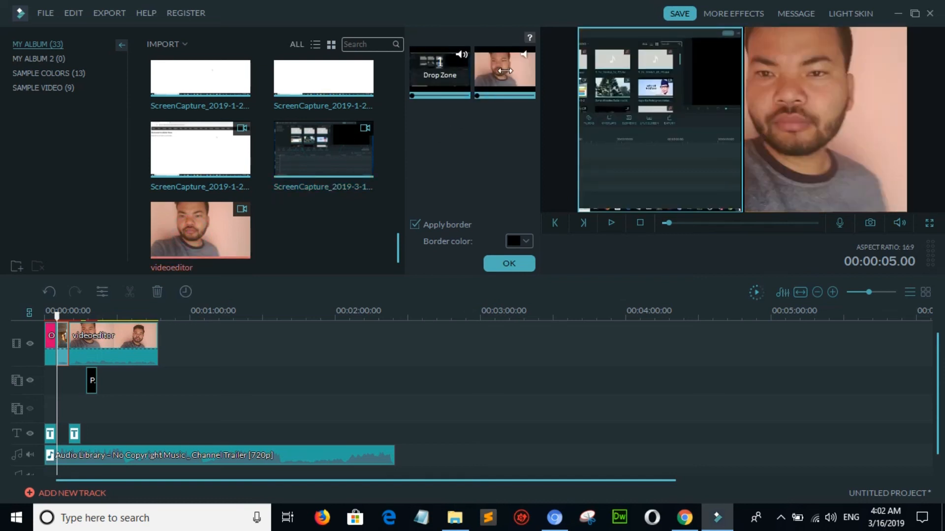
{"action": "left_click", "coordinate": [509, 264]}
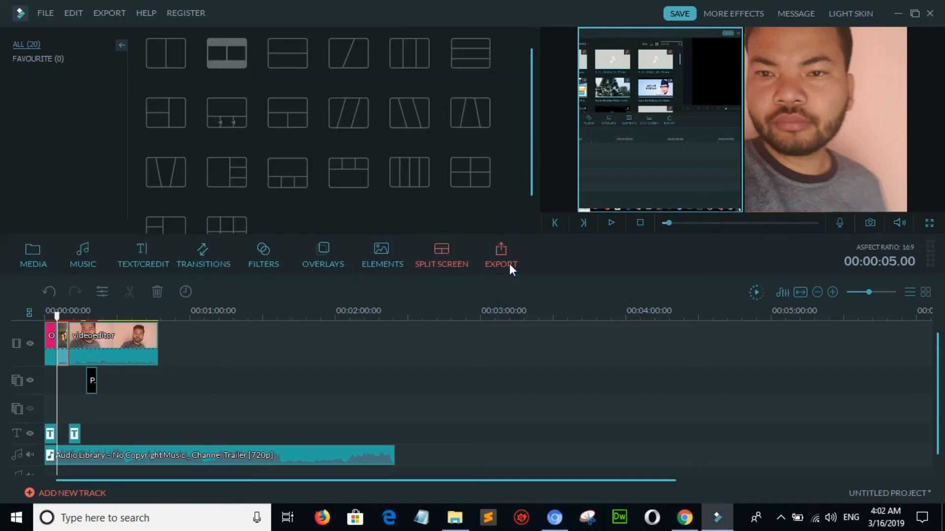
Play the split screen clip in the preview from 00:00:05.00 and pause it
{"action": "left_click", "coordinate": [613, 223]}
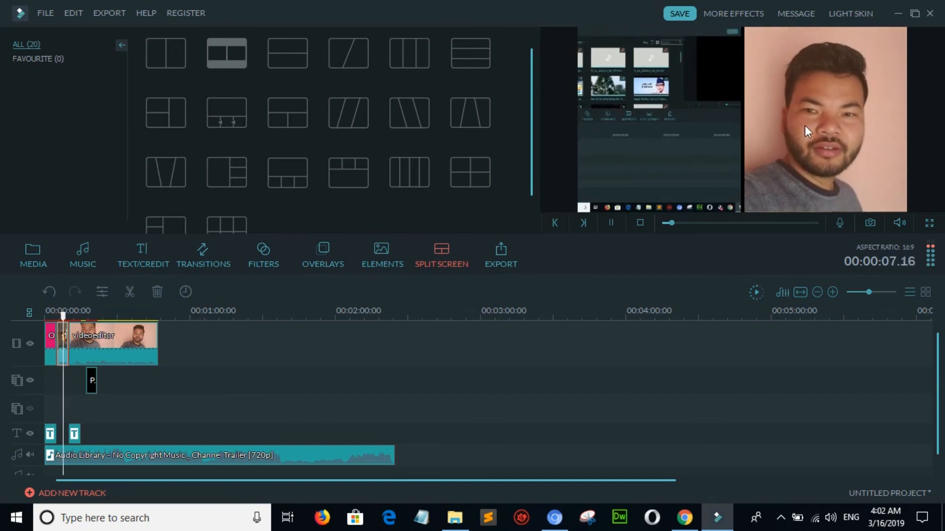
{"action": "left_click", "coordinate": [610, 223]}
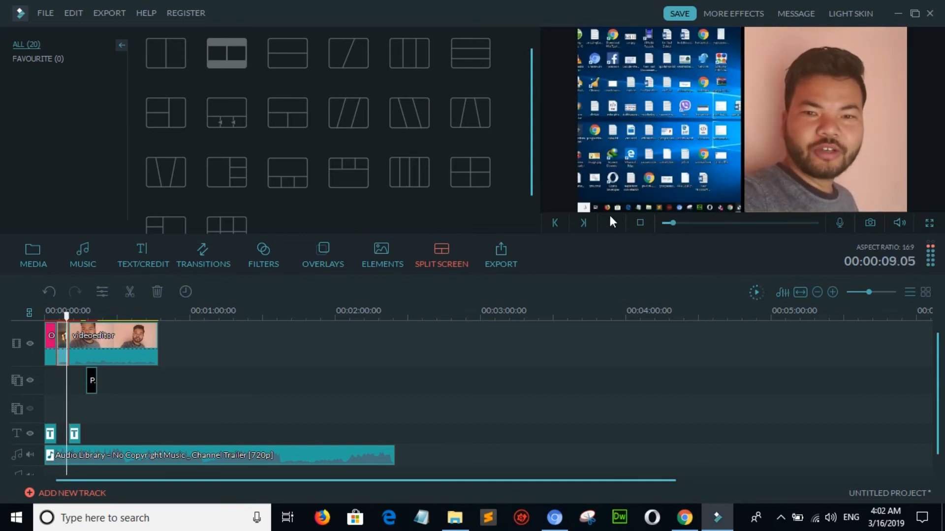
{"action": "left_click", "coordinate": [609, 222]}
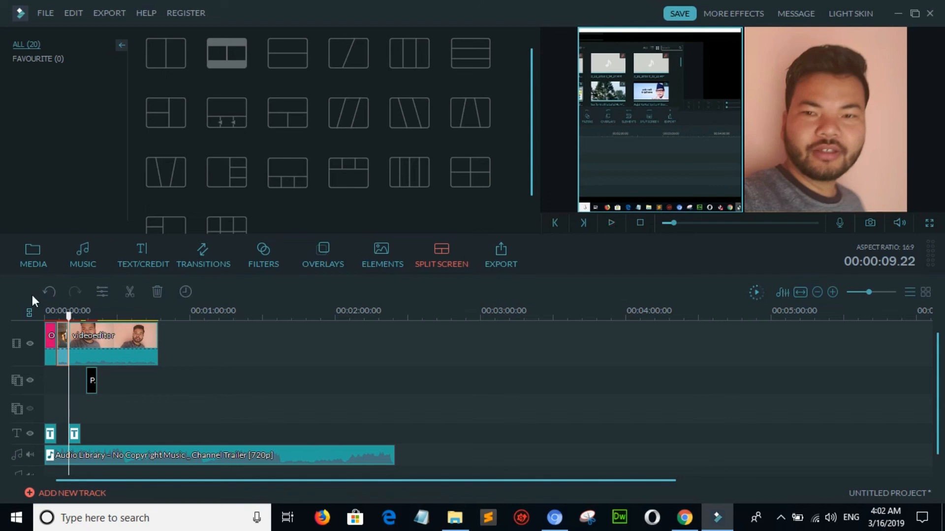
View the recording options for webcam, PC screen and voiceover in the media library and dismiss them
{"action": "left_click", "coordinate": [26, 265]}
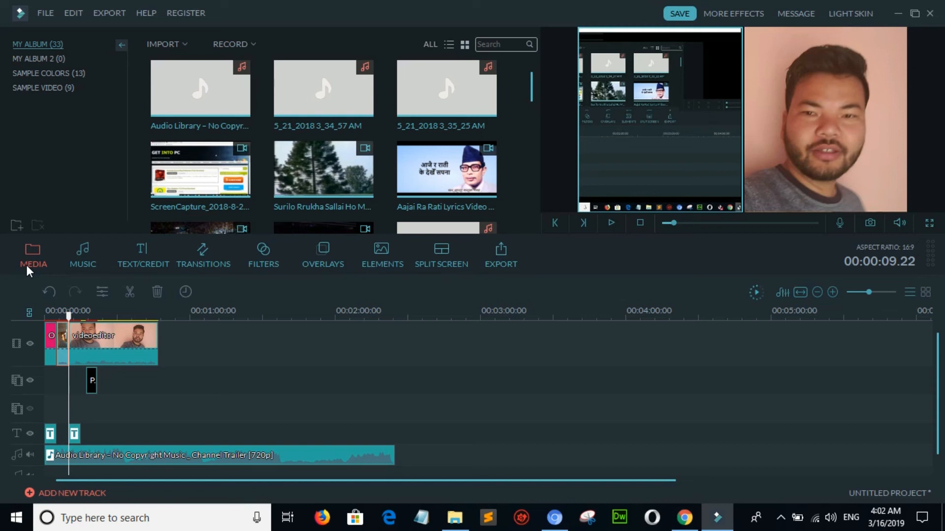
{"action": "left_click", "coordinate": [252, 40]}
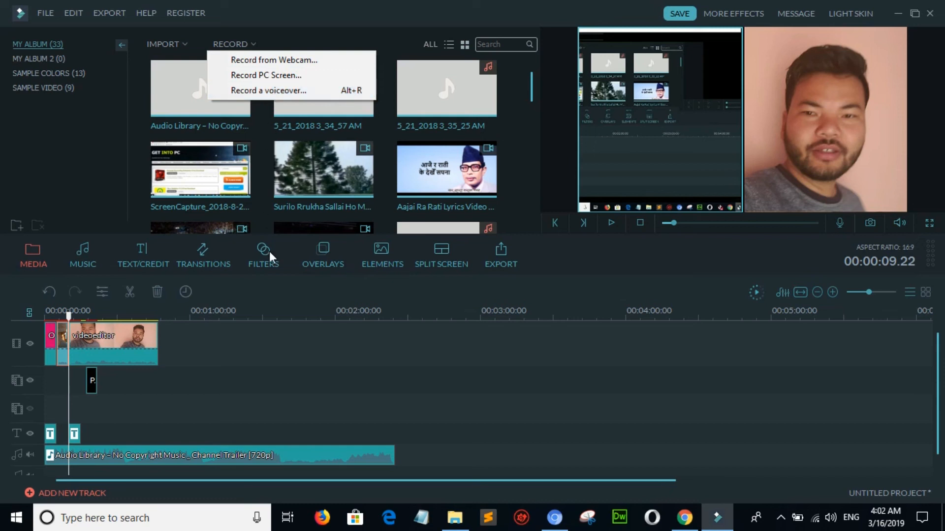
{"action": "left_click", "coordinate": [278, 347]}
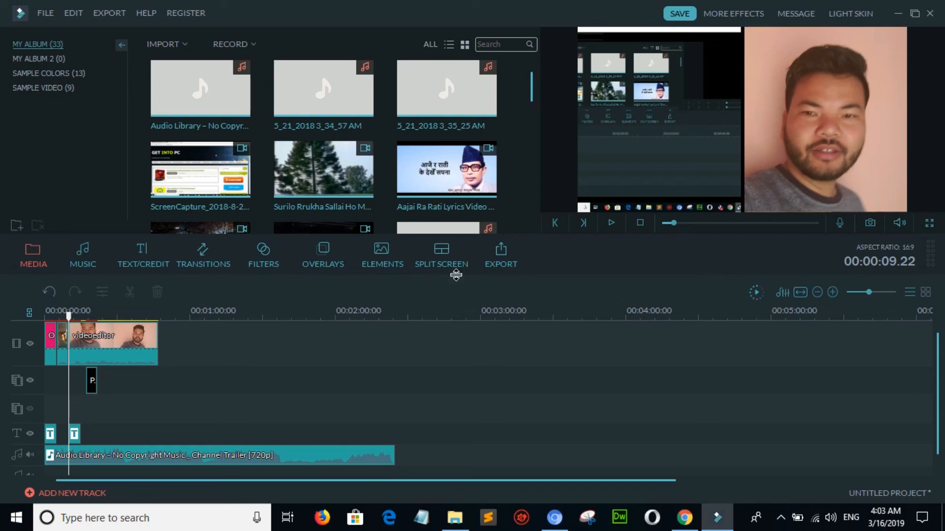
Open the export settings and name the output file vivej
{"action": "left_click", "coordinate": [501, 265]}
{"action": "left_click", "coordinate": [576, 113]}
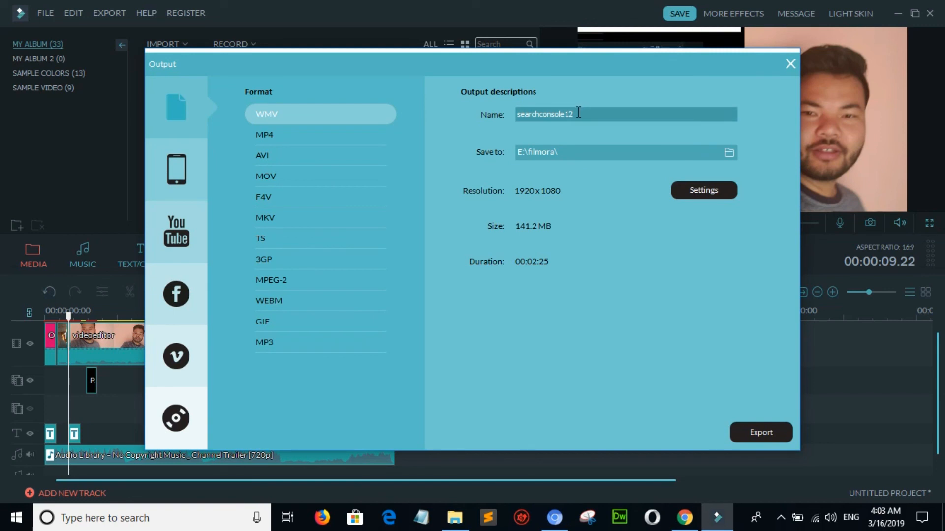
{"action": "key", "text": "BackSpace"}
{"action": "key", "text": "BackSpace"}
{"action": "key", "text": "BackSpace"}
{"action": "key", "text": "BackSpace"}
{"action": "key", "text": "BackSpace"}
{"action": "key", "text": "BackSpace"}
{"action": "key", "text": "BackSpace"}
{"action": "key", "text": "BackSpace"}
{"action": "key", "text": "BackSpace"}
{"action": "key", "text": "BackSpace"}
{"action": "key", "text": "BackSpace"}
{"action": "key", "text": "BackSpace"}
{"action": "key", "text": "BackSpace"}
{"action": "key", "text": "BackSpace"}
{"action": "key", "text": "BackSpace"}
{"action": "type", "text": "gh"}
{"action": "key", "text": "BackSpace"}
{"action": "key", "text": "BackSpace"}
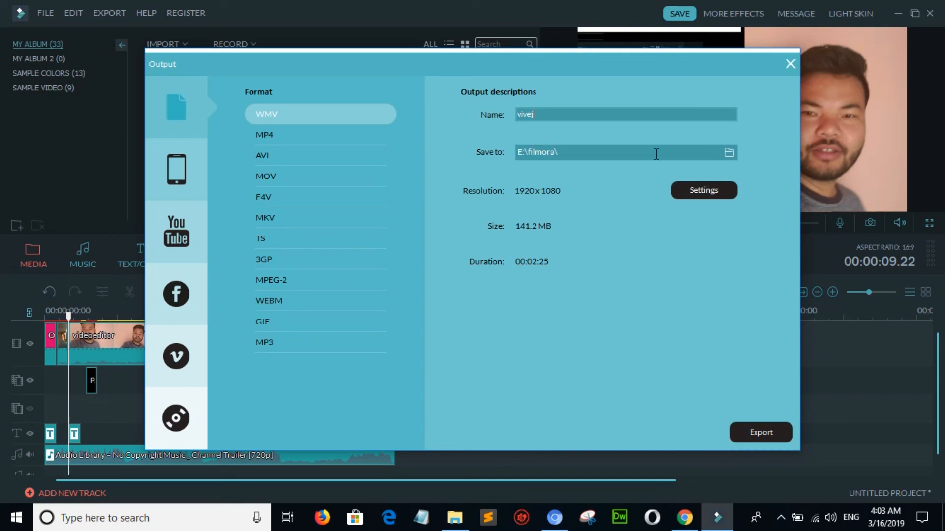
Set the Desktop folder under This PC as the export's save location
{"action": "left_click", "coordinate": [729, 154]}
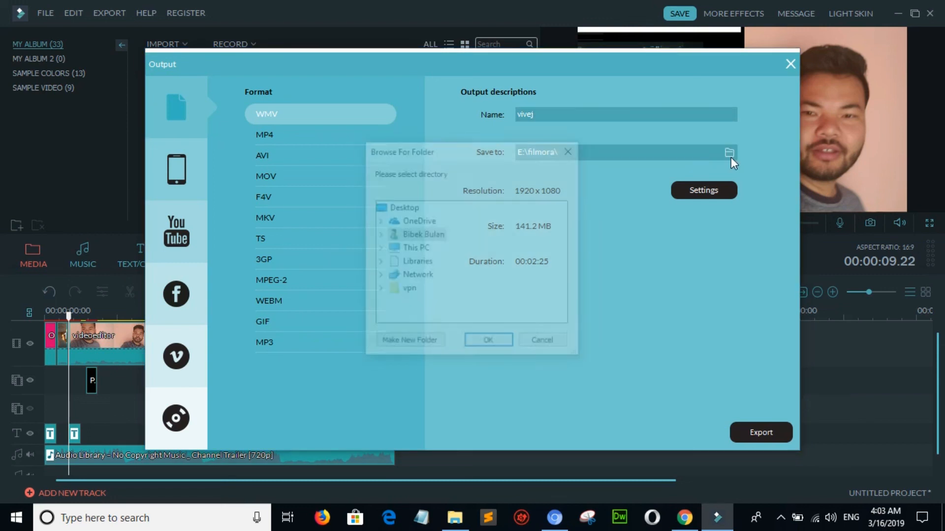
{"action": "double_click", "coordinate": [417, 250]}
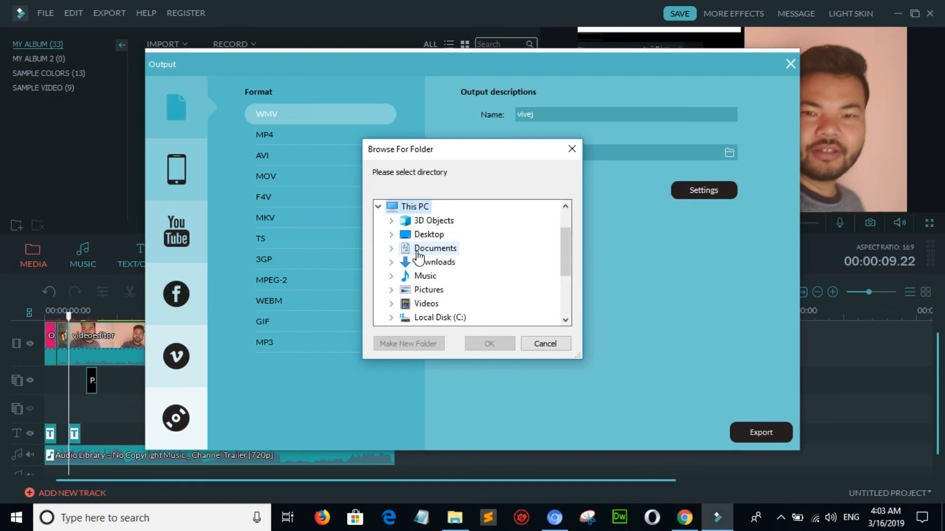
{"action": "double_click", "coordinate": [433, 234]}
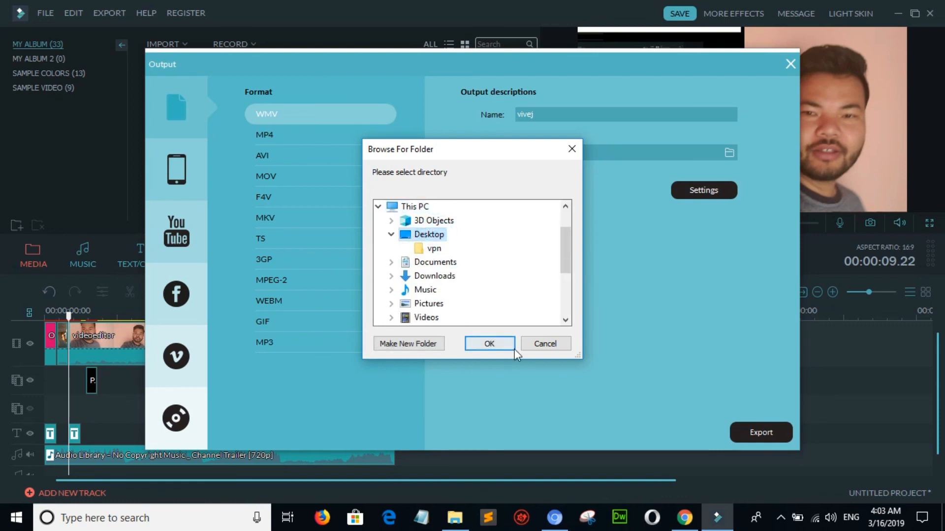
{"action": "left_click", "coordinate": [497, 346]}
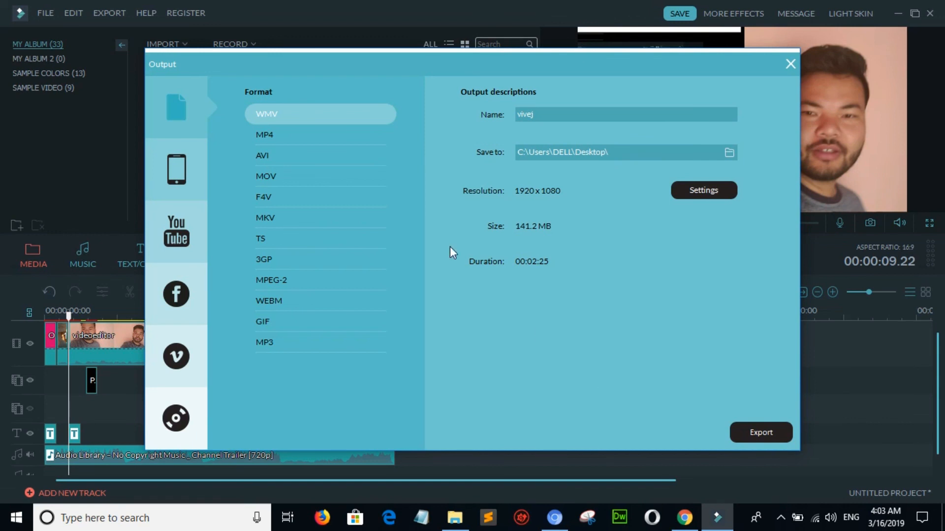
Try the AVI and MOV output formats, select MP4, and start exporting the video
{"action": "left_click", "coordinate": [302, 132]}
{"action": "left_click", "coordinate": [260, 162]}
{"action": "left_click", "coordinate": [263, 185]}
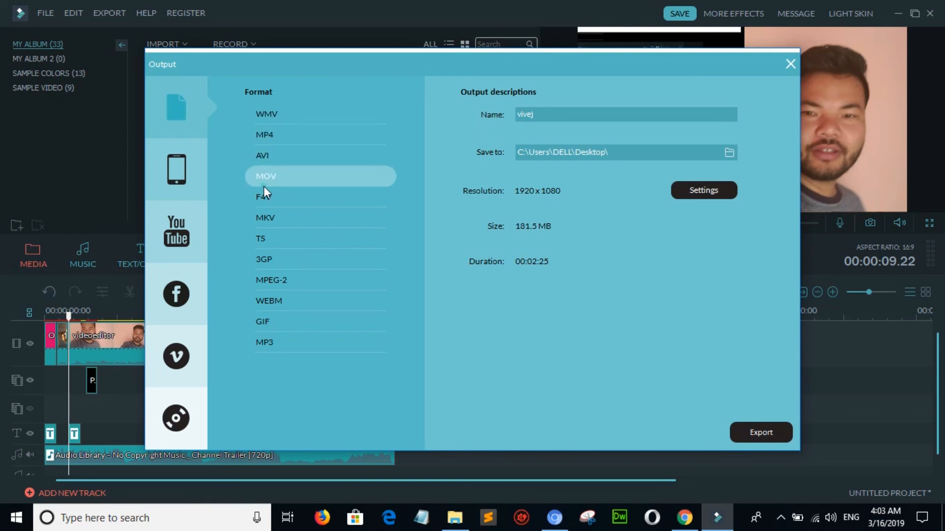
{"action": "left_click", "coordinate": [269, 138]}
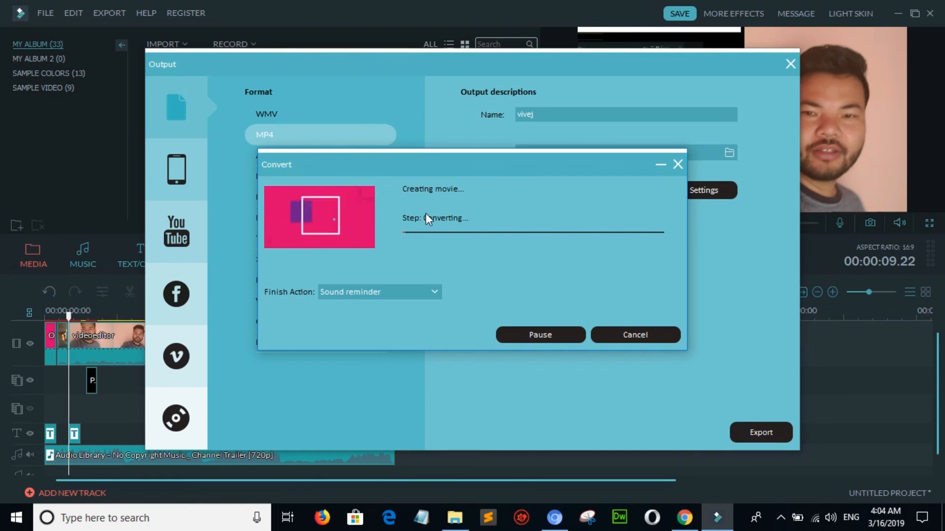
Abort the running export and close the output window
{"action": "left_click", "coordinate": [648, 334]}
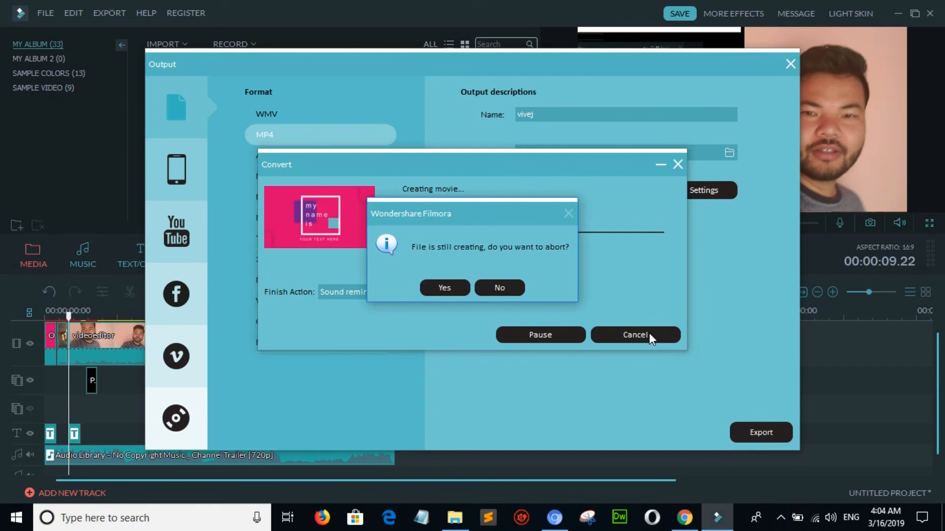
{"action": "left_click", "coordinate": [462, 284]}
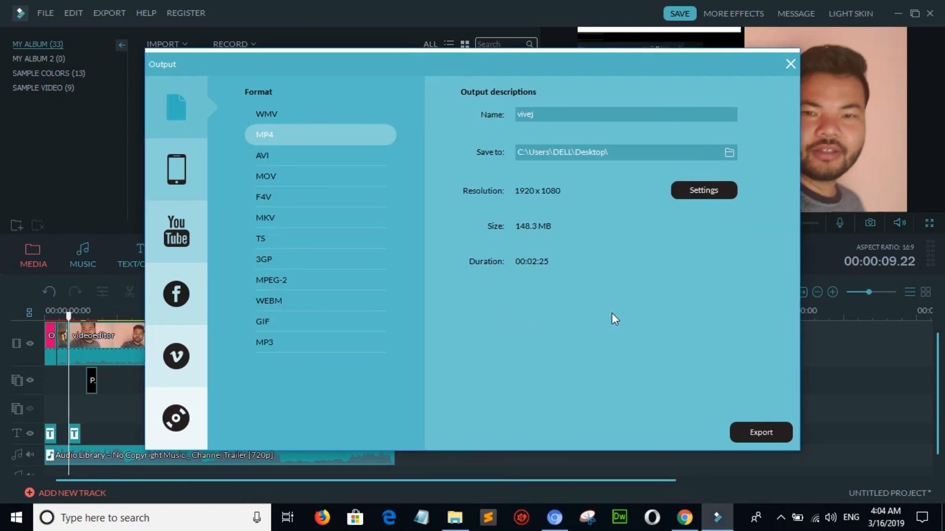
{"action": "left_click", "coordinate": [790, 64]}
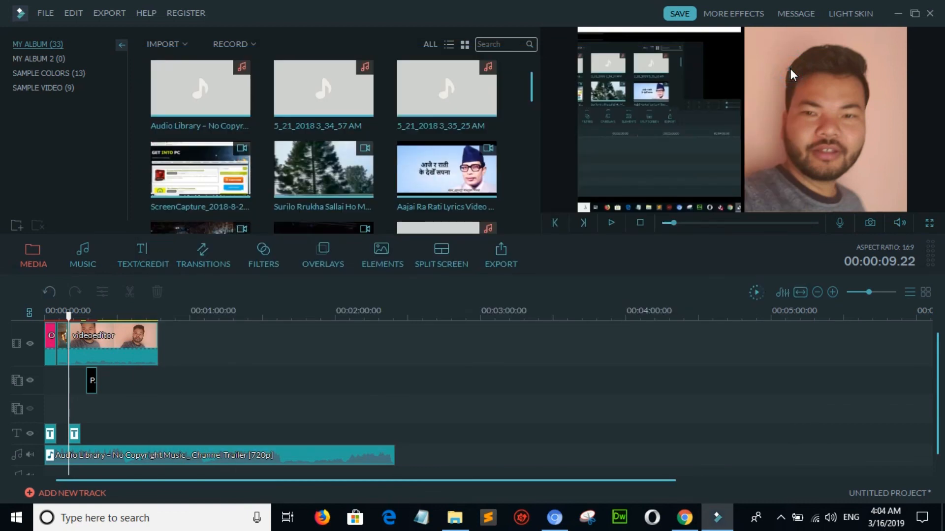